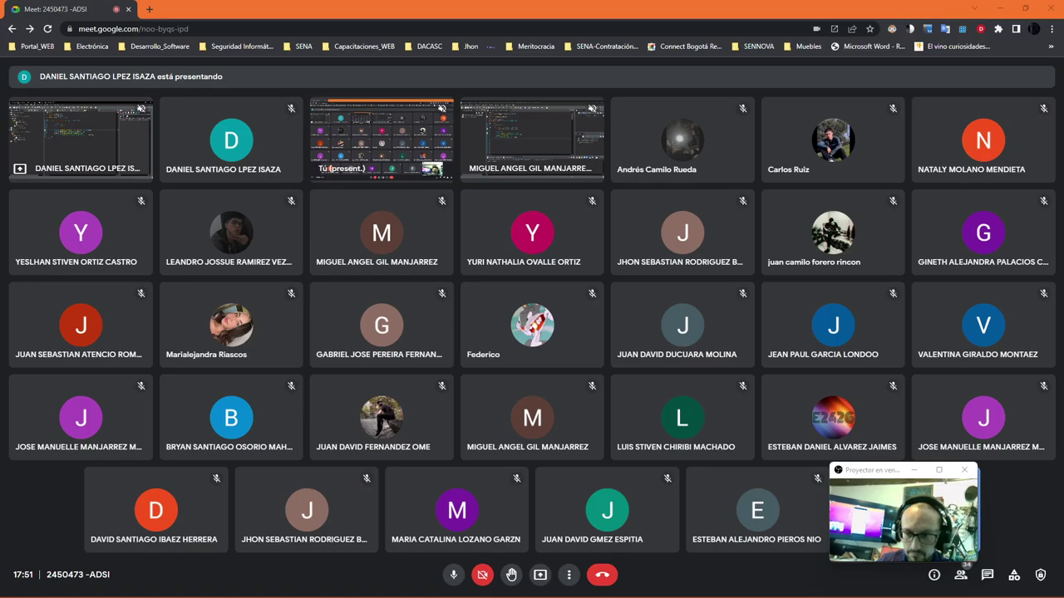
Switch to Google Drive and open the Portafolio_Instructor folder inside 3_Centro_Bogotá-CGMLTI
{"action": "key", "text": "alt+Tab"}
{"action": "left_click", "coordinate": [594, 9]}
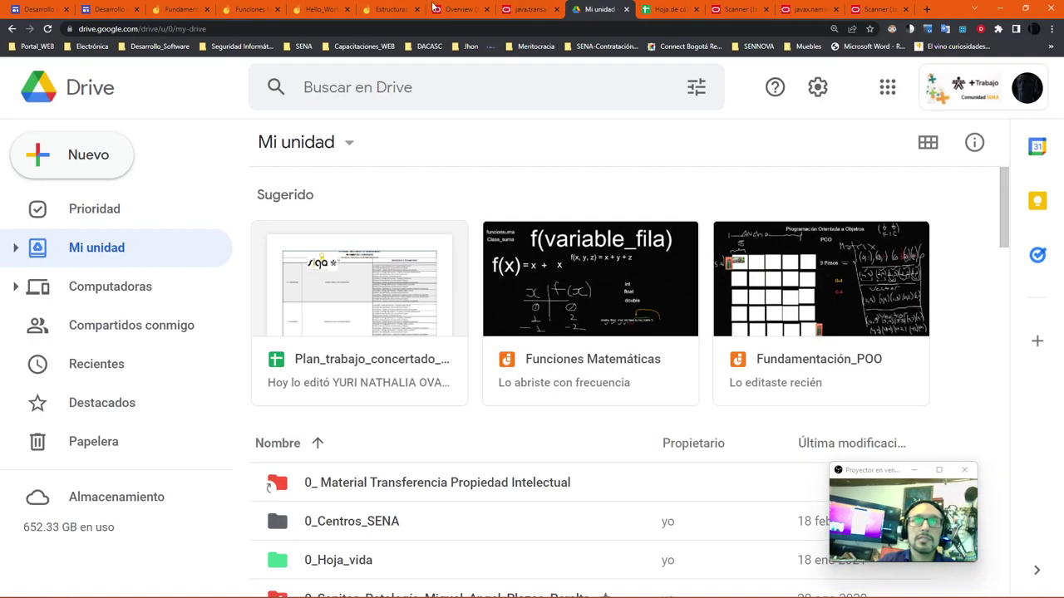
{"action": "left_click", "coordinate": [655, 12]}
{"action": "left_click", "coordinate": [597, 9]}
{"action": "scroll", "coordinate": [398, 324], "scroll_direction": "down", "scroll_amount": 4}
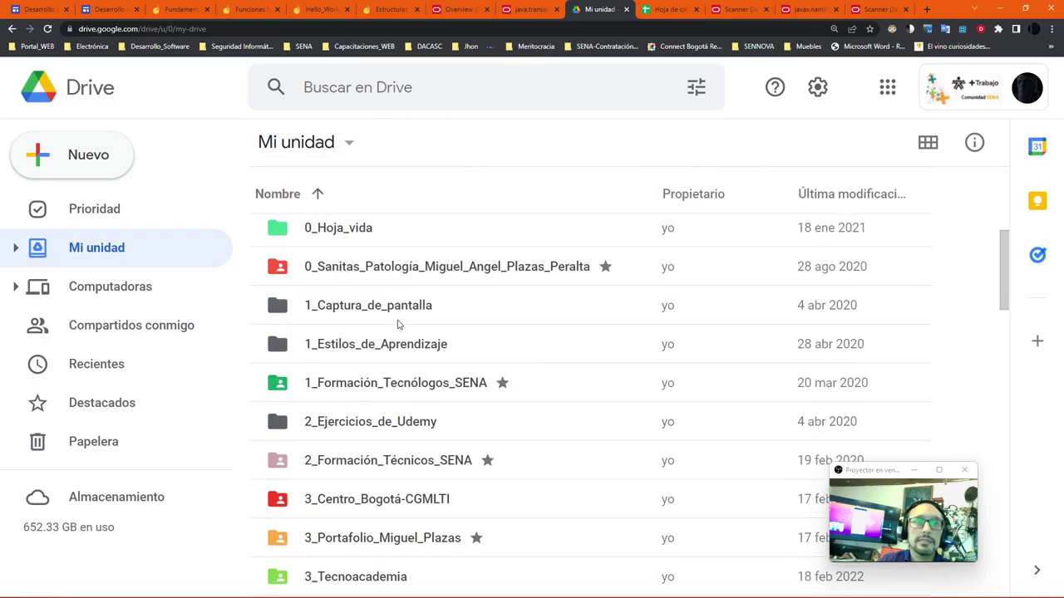
{"action": "scroll", "coordinate": [368, 428], "scroll_direction": "down", "scroll_amount": 3}
{"action": "left_click", "coordinate": [374, 403]}
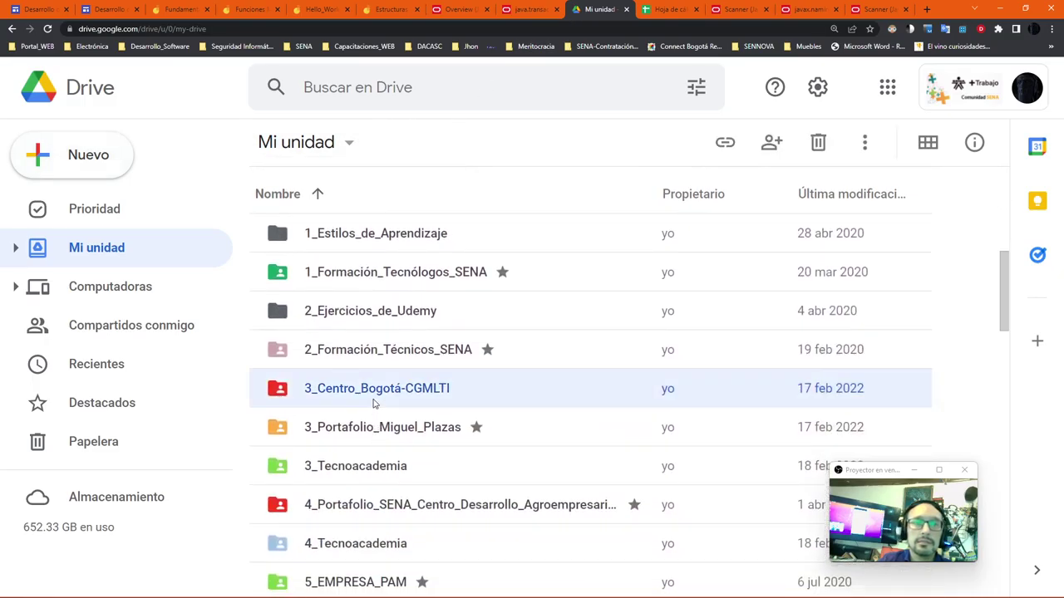
{"action": "double_click", "coordinate": [374, 403]}
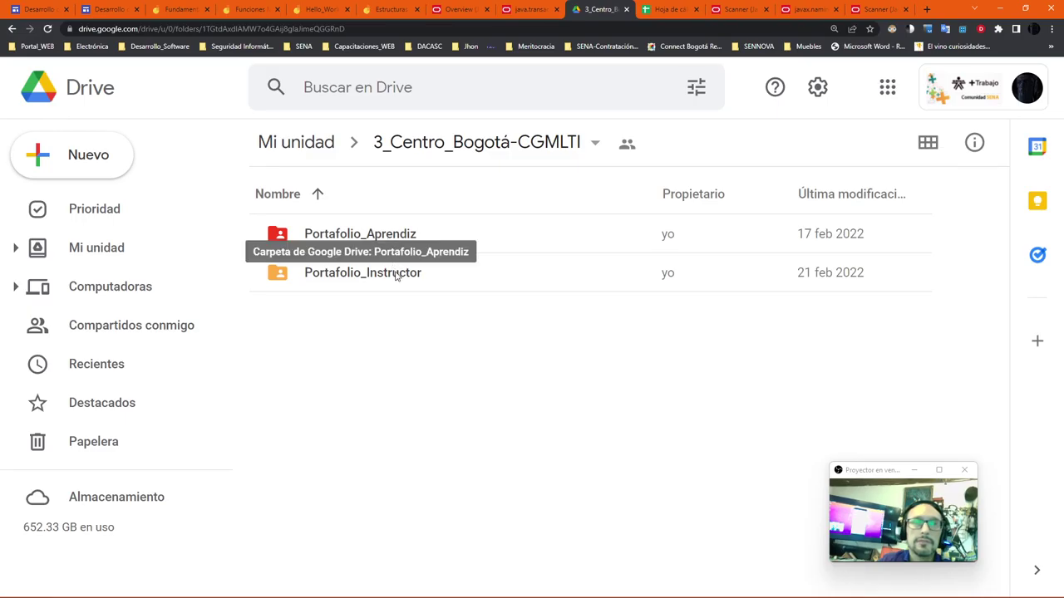
{"action": "double_click", "coordinate": [396, 277]}
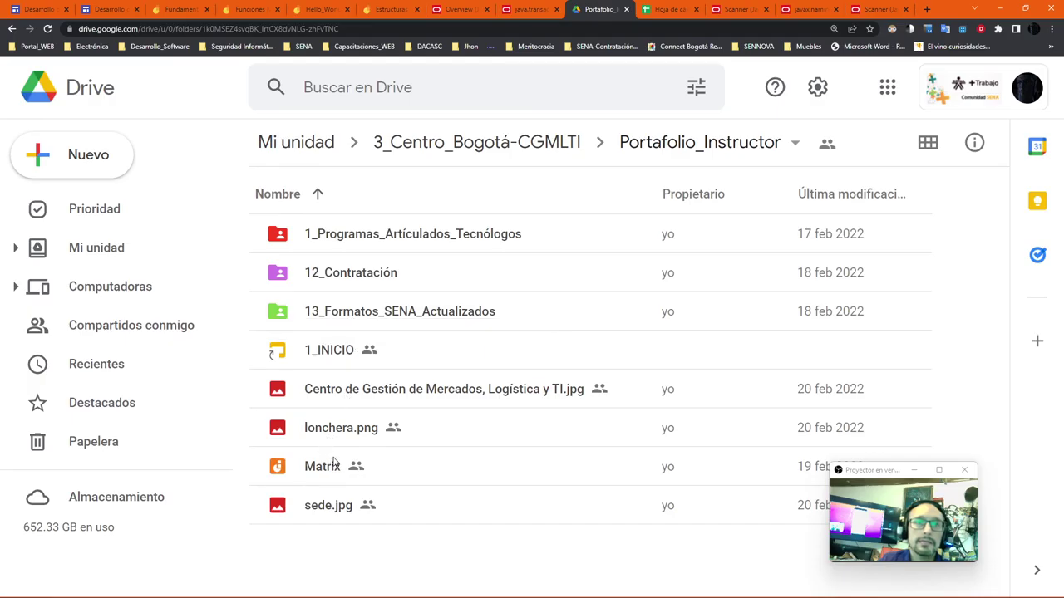
Open the 1_INICIO presentation, present it full screen and follow its INASISTENCIA. DESARROLLO 2022 link
{"action": "double_click", "coordinate": [334, 355]}
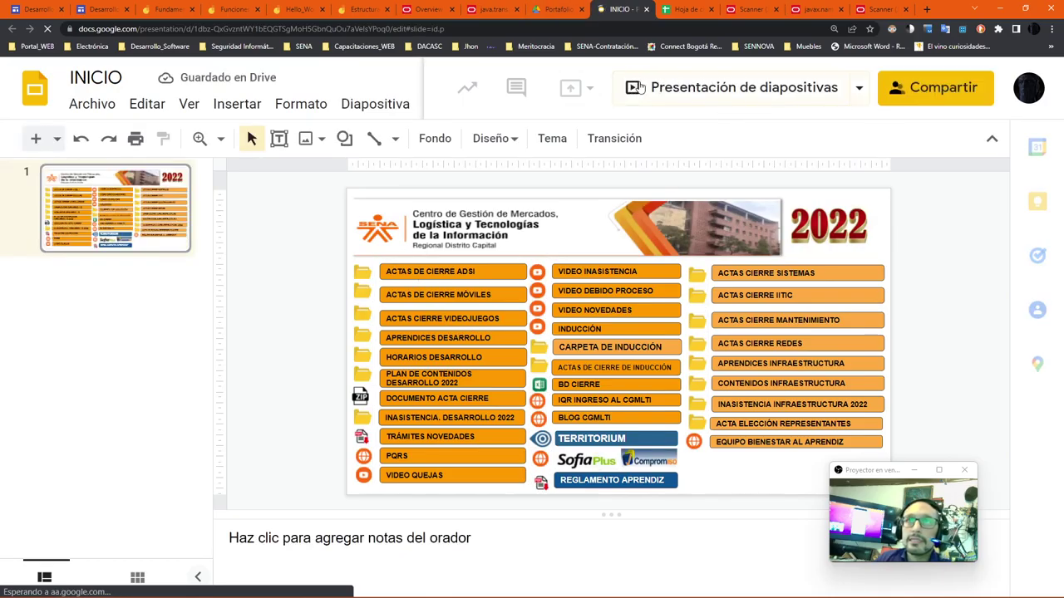
{"action": "left_click", "coordinate": [638, 86]}
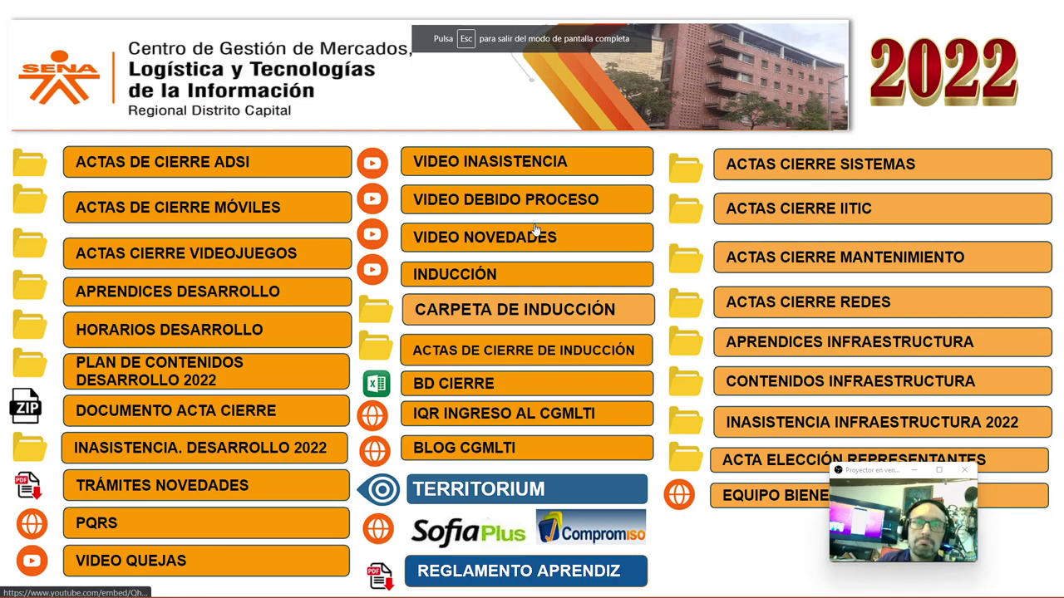
{"action": "left_click", "coordinate": [169, 443]}
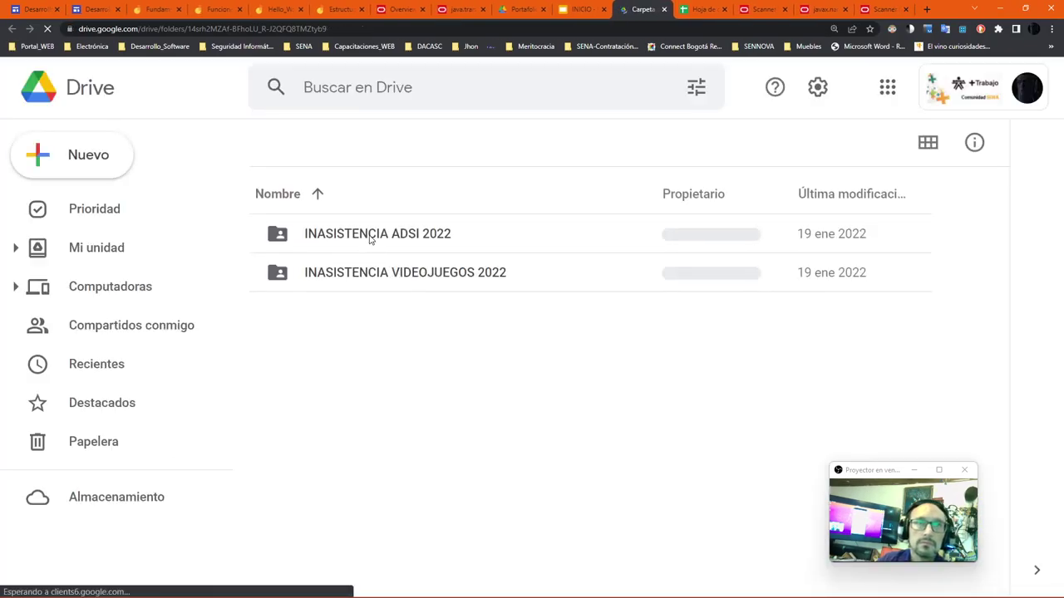
Open the 2450473 - T I spreadsheet from the INASISTENCIA ADSI 2022 folder's first-trimester subfolder
{"action": "double_click", "coordinate": [371, 236]}
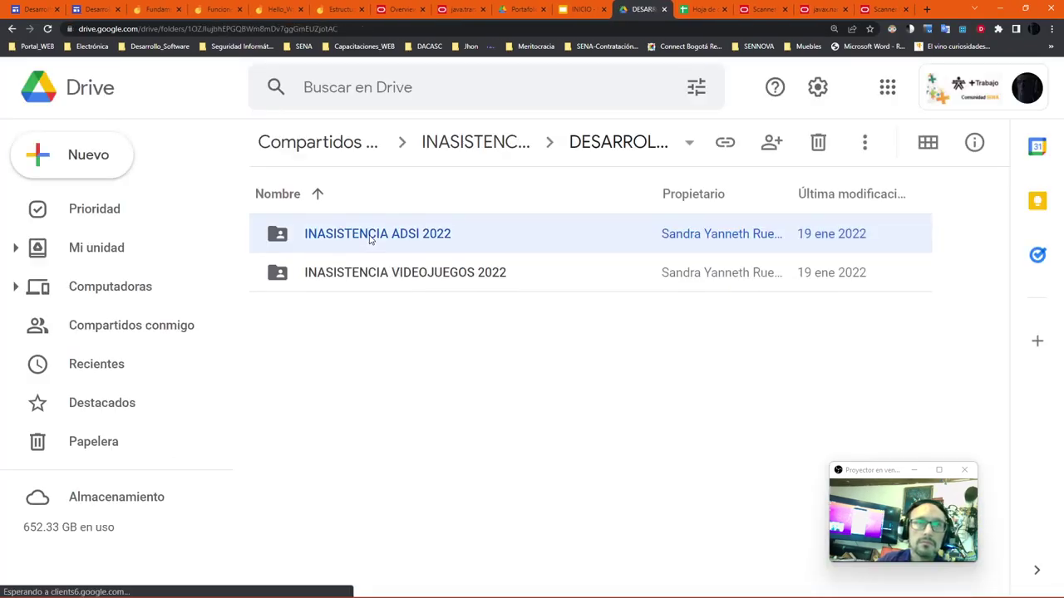
{"action": "double_click", "coordinate": [366, 237]}
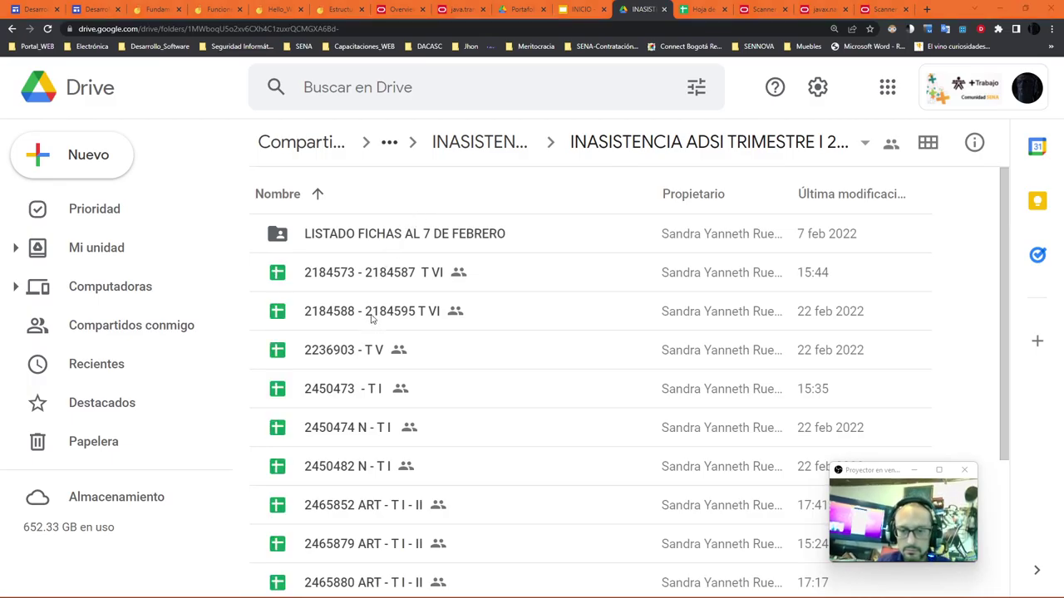
{"action": "left_click", "coordinate": [336, 393]}
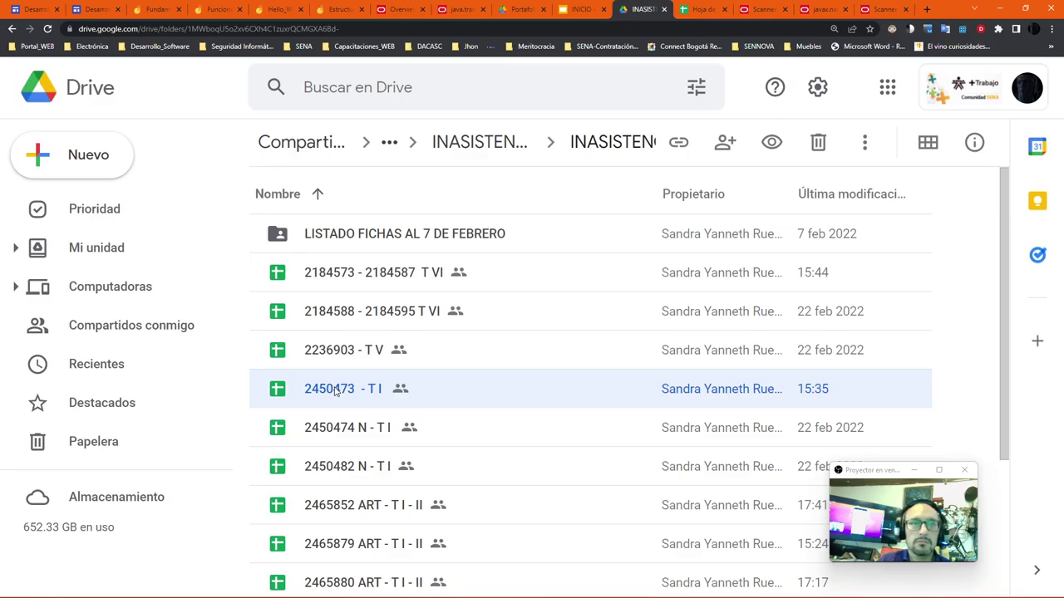
{"action": "right_click", "coordinate": [335, 391]}
{"action": "mouse_move", "coordinate": [471, 447]}
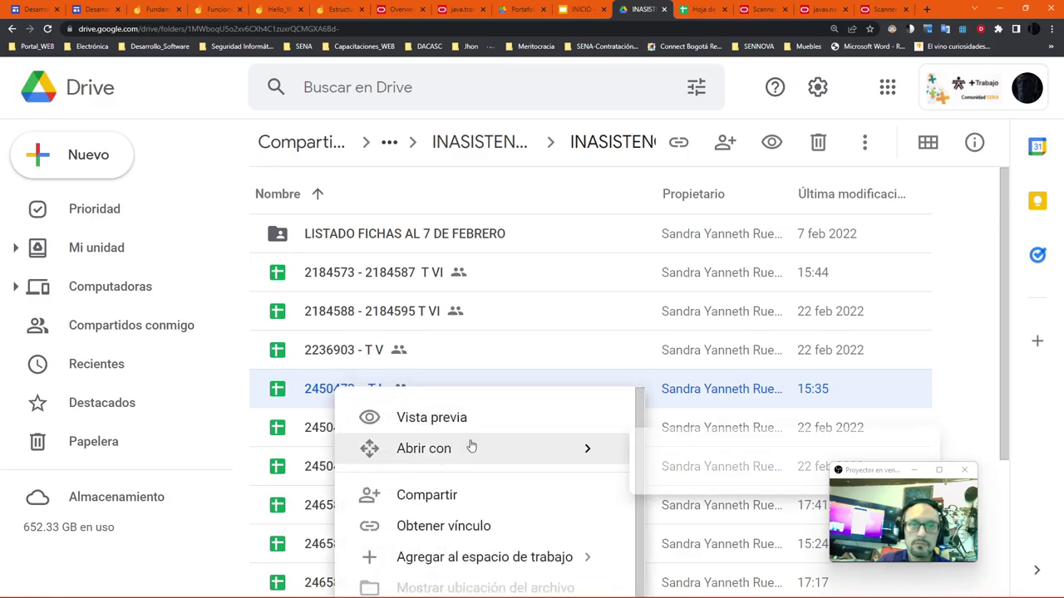
{"action": "left_click", "coordinate": [718, 464]}
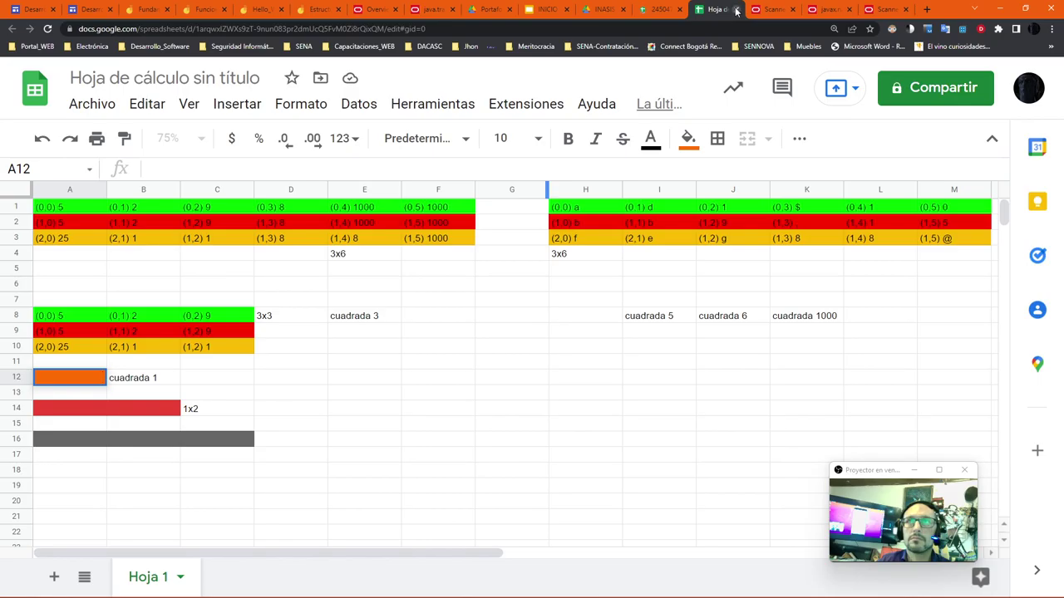
Close the untitled spreadsheet, accepting to leave the site, and the Java documentation pages for Scanner and javax.naming
{"action": "left_click", "coordinate": [736, 9]}
{"action": "left_click", "coordinate": [620, 93]}
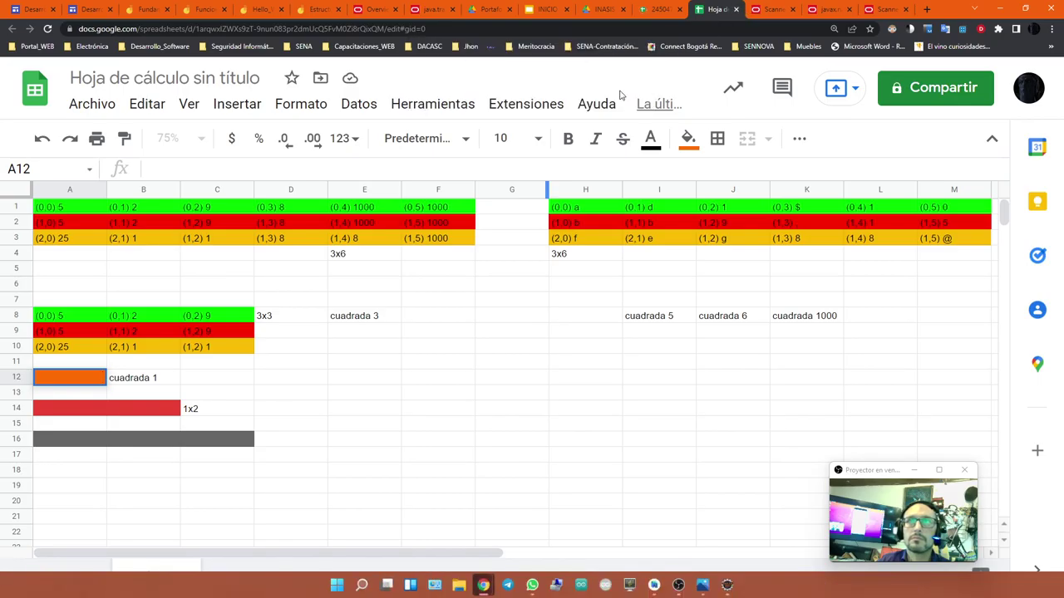
{"action": "left_click", "coordinate": [736, 9]}
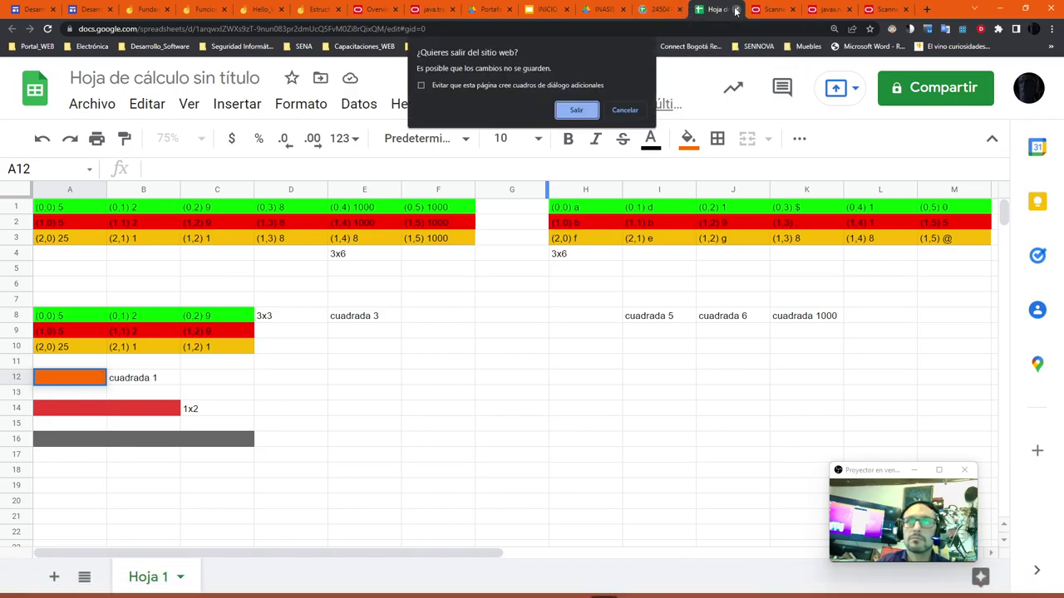
{"action": "key", "text": "Return"}
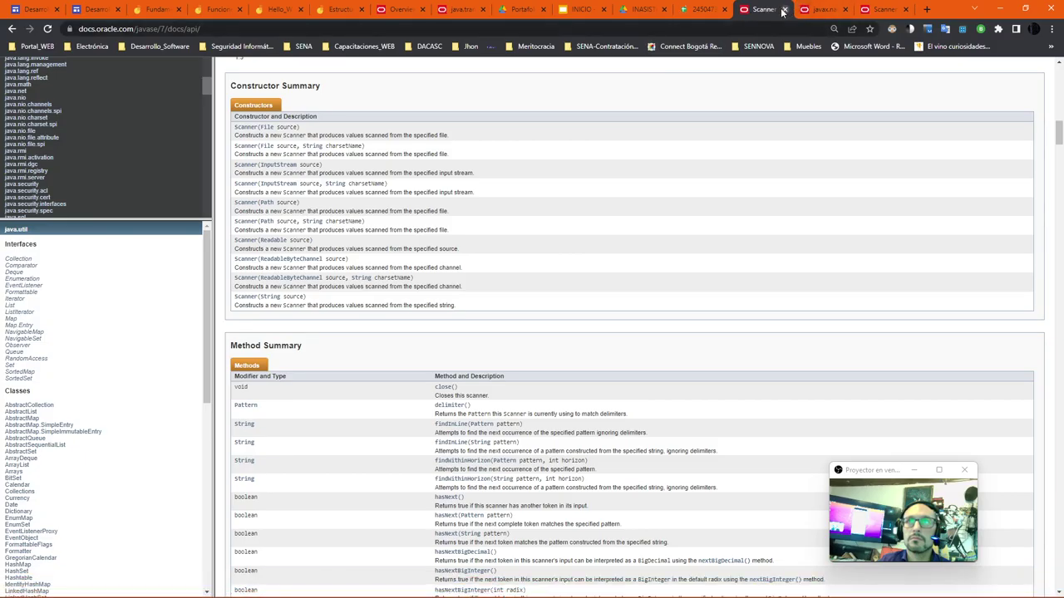
{"action": "left_click", "coordinate": [784, 9]}
{"action": "left_click", "coordinate": [784, 9]}
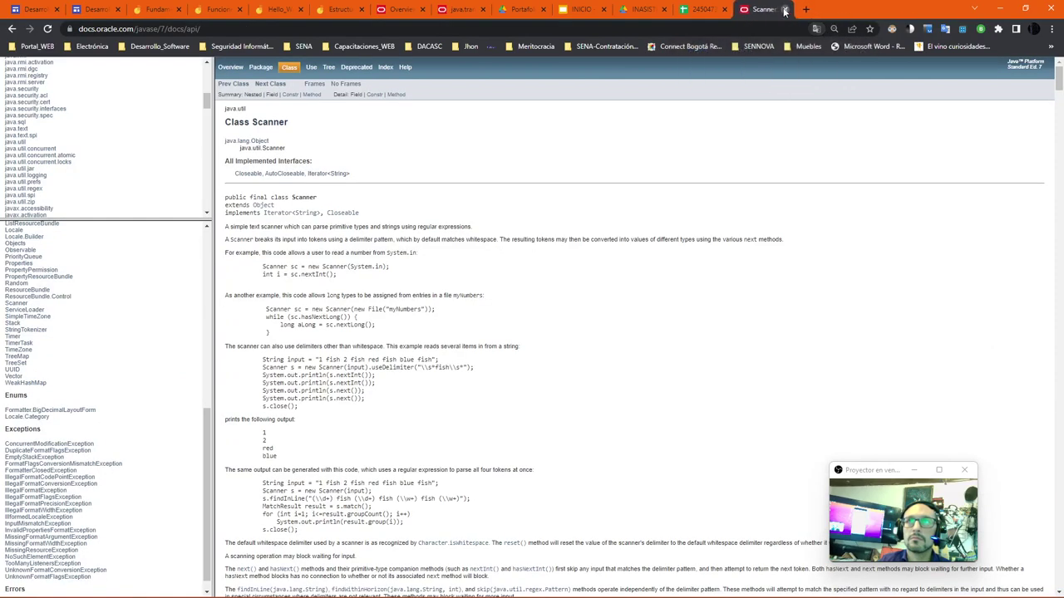
{"action": "left_click", "coordinate": [784, 9]}
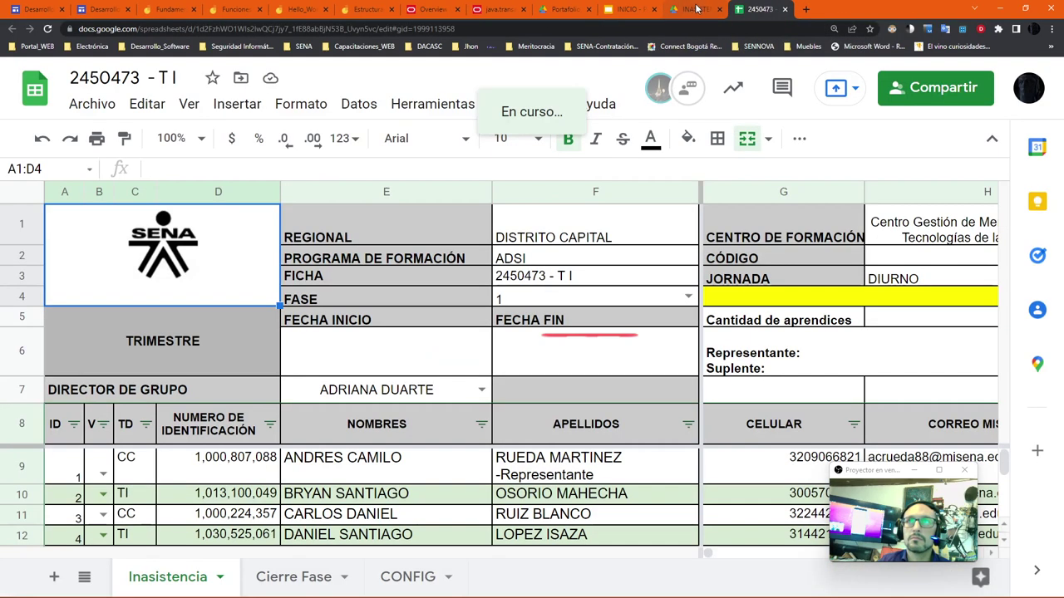
Close the other leftover browser pages, keeping only INICIO, the INASISTENCIA ADSI folder and the 2450473 - T I spreadsheet
{"action": "left_click", "coordinate": [590, 10]}
{"action": "left_click", "coordinate": [524, 9]}
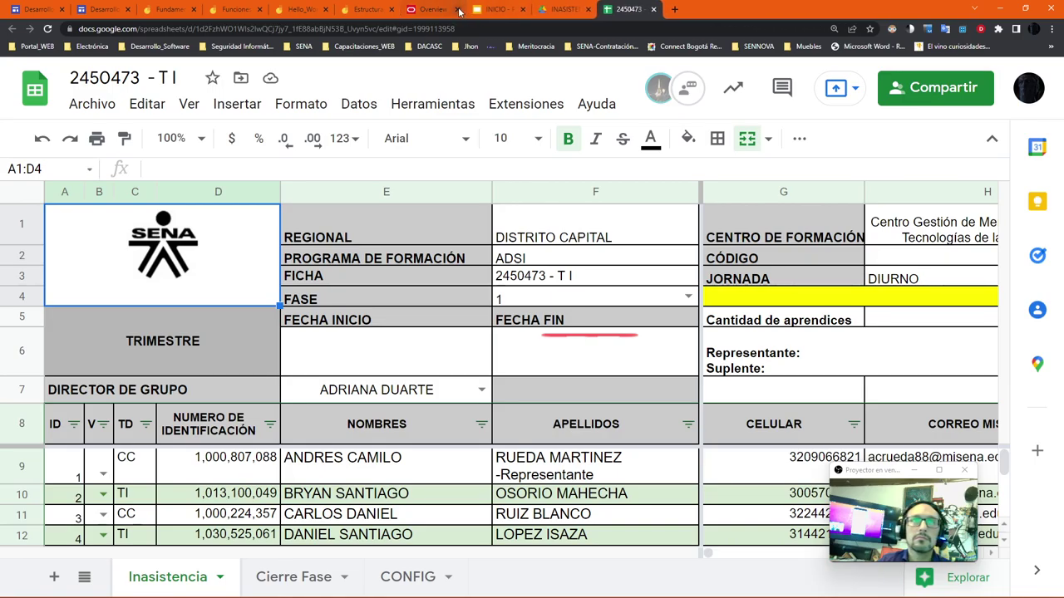
{"action": "left_click", "coordinate": [459, 10]}
{"action": "left_click", "coordinate": [390, 9]}
{"action": "left_click", "coordinate": [325, 9]}
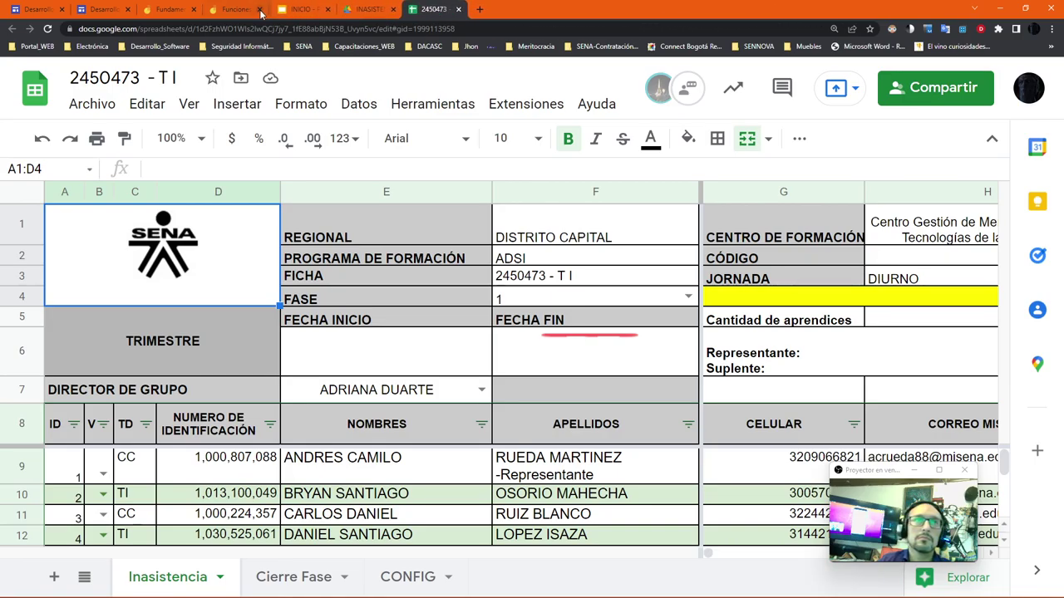
{"action": "left_click", "coordinate": [260, 10]}
{"action": "left_click", "coordinate": [193, 9]}
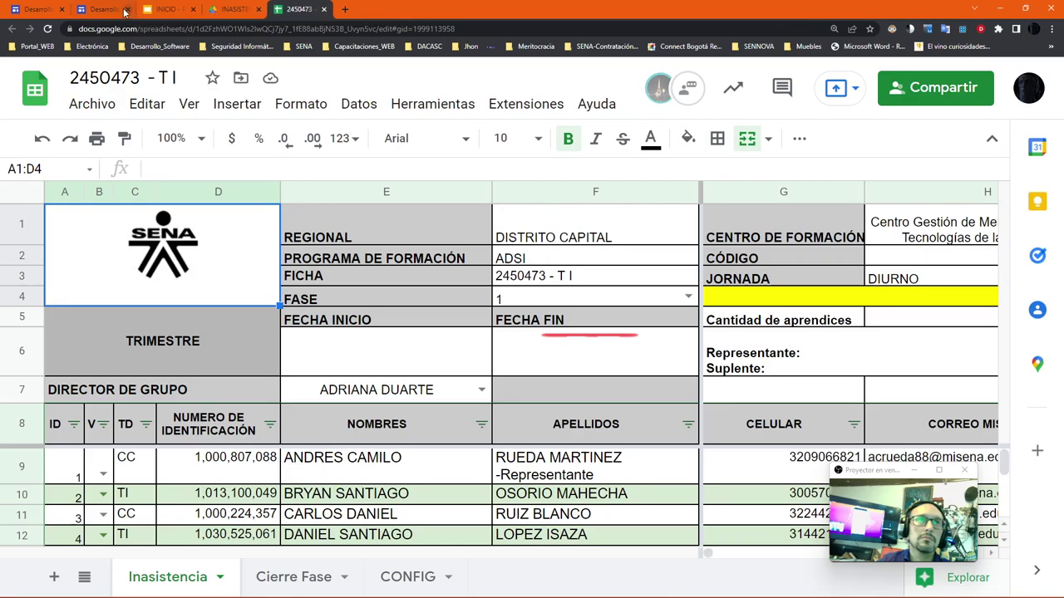
{"action": "left_click", "coordinate": [123, 10]}
{"action": "left_click", "coordinate": [63, 9]}
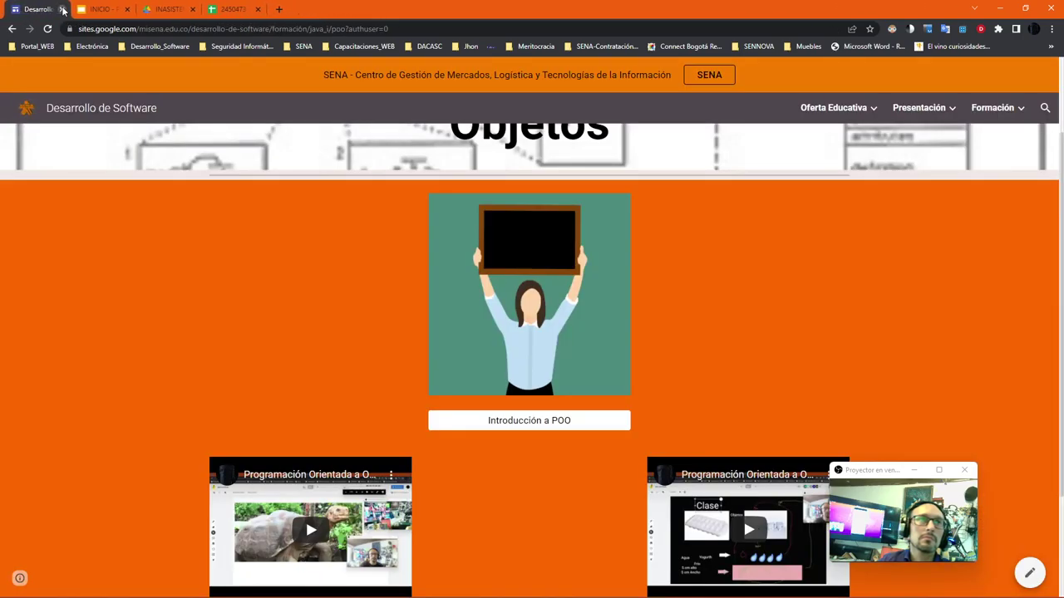
{"action": "left_click", "coordinate": [62, 9]}
Set the zoom of the 2450473 - T I spreadsheet to 50%
{"action": "left_click", "coordinate": [166, 9]}
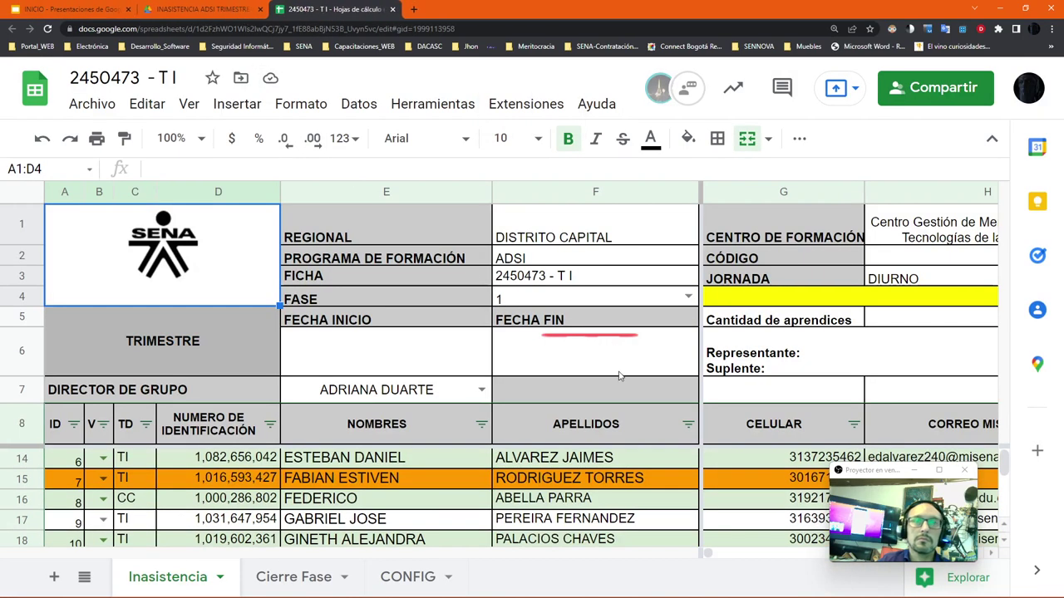
{"action": "scroll", "coordinate": [619, 375], "scroll_direction": "up", "scroll_amount": 2}
{"action": "left_click", "coordinate": [174, 138]}
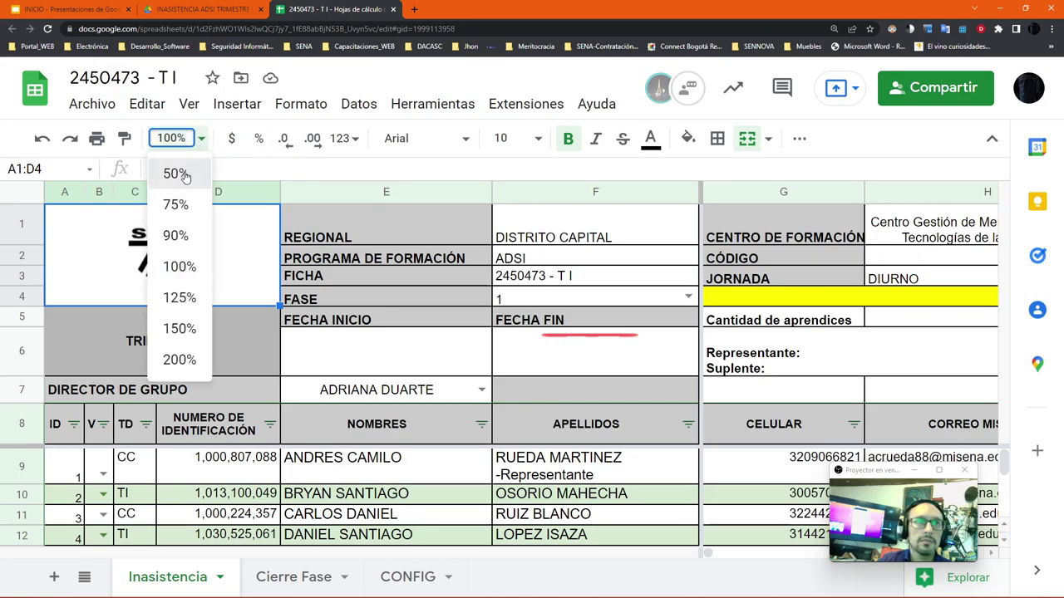
{"action": "left_click", "coordinate": [176, 174]}
Set the subject of the first empty class column after 22/02/2022, cell AV6:AW6, to F. PROGRAMACION
{"action": "left_click", "coordinate": [732, 326]}
{"action": "key", "text": "Left"}
{"action": "key", "text": "Left"}
{"action": "key", "text": "Left"}
{"action": "key", "text": "Right"}
{"action": "key", "text": "Right"}
{"action": "key", "text": "Right"}
{"action": "key", "text": "Right"}
{"action": "key", "text": "Right"}
{"action": "key", "text": "Right"}
{"action": "key", "text": "Right"}
{"action": "key", "text": "Right"}
{"action": "key", "text": "Right"}
{"action": "key", "text": "Right"}
{"action": "key", "text": "Right"}
{"action": "key", "text": "Right"}
{"action": "key", "text": "Right"}
{"action": "key", "text": "Right"}
{"action": "key", "text": "Right"}
{"action": "key", "text": "Right"}
{"action": "key", "text": "Right"}
{"action": "key", "text": "Right"}
{"action": "key", "text": "Right"}
{"action": "key", "text": "Right"}
{"action": "key", "text": "Right"}
{"action": "key", "text": "Right"}
{"action": "key", "text": "Right"}
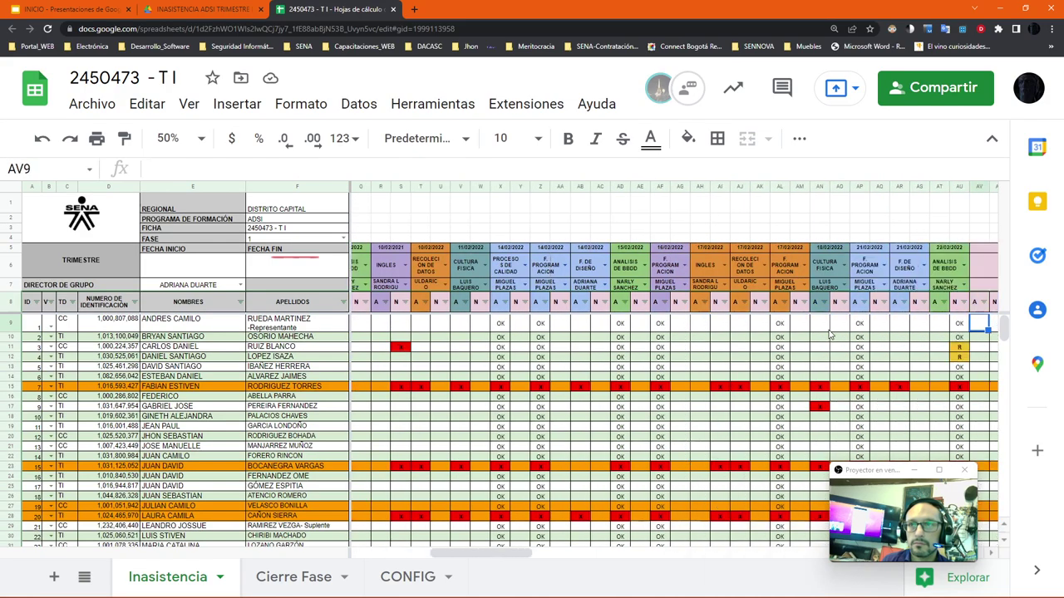
{"action": "key", "text": "Right"}
{"action": "key", "text": "Right"}
{"action": "key", "text": "Right"}
{"action": "key", "text": "Right"}
{"action": "key", "text": "Right"}
{"action": "key", "text": "Right"}
{"action": "key", "text": "Right"}
{"action": "key", "text": "Right"}
{"action": "key", "text": "Right"}
{"action": "key", "text": "Right"}
{"action": "key", "text": "Right"}
{"action": "key", "text": "Right"}
{"action": "key", "text": "Right"}
{"action": "key", "text": "Right"}
{"action": "key", "text": "Left"}
{"action": "key", "text": "Left"}
{"action": "key", "text": "Left"}
{"action": "key", "text": "Left"}
{"action": "key", "text": "Left"}
{"action": "key", "text": "Left"}
{"action": "key", "text": "Left"}
{"action": "key", "text": "Left"}
{"action": "key", "text": "Left"}
{"action": "key", "text": "Left"}
{"action": "key", "text": "Left"}
{"action": "key", "text": "Left"}
{"action": "key", "text": "Left"}
{"action": "key", "text": "Left"}
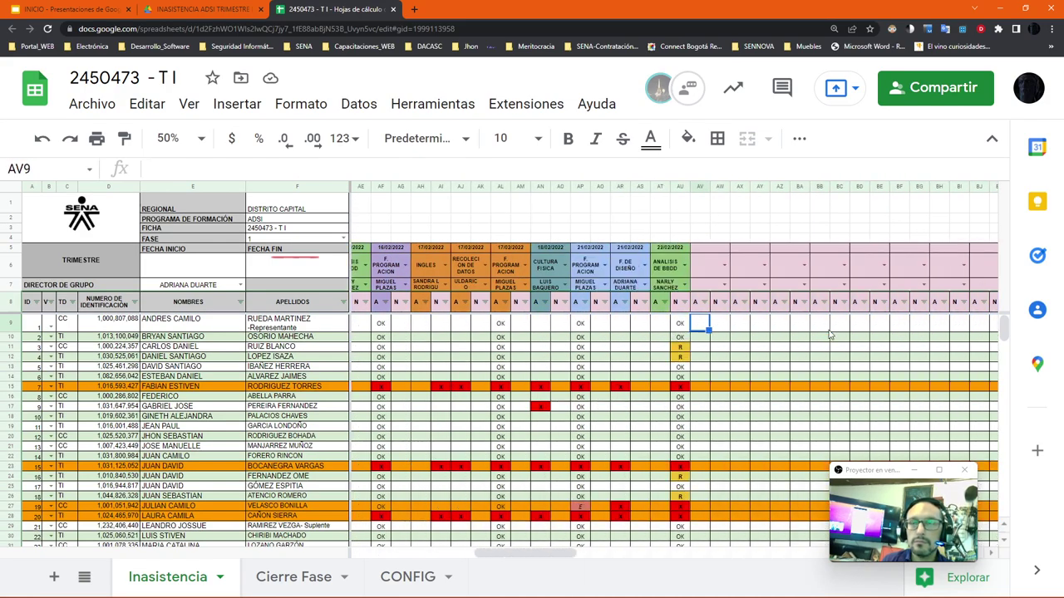
{"action": "left_click", "coordinate": [679, 264]}
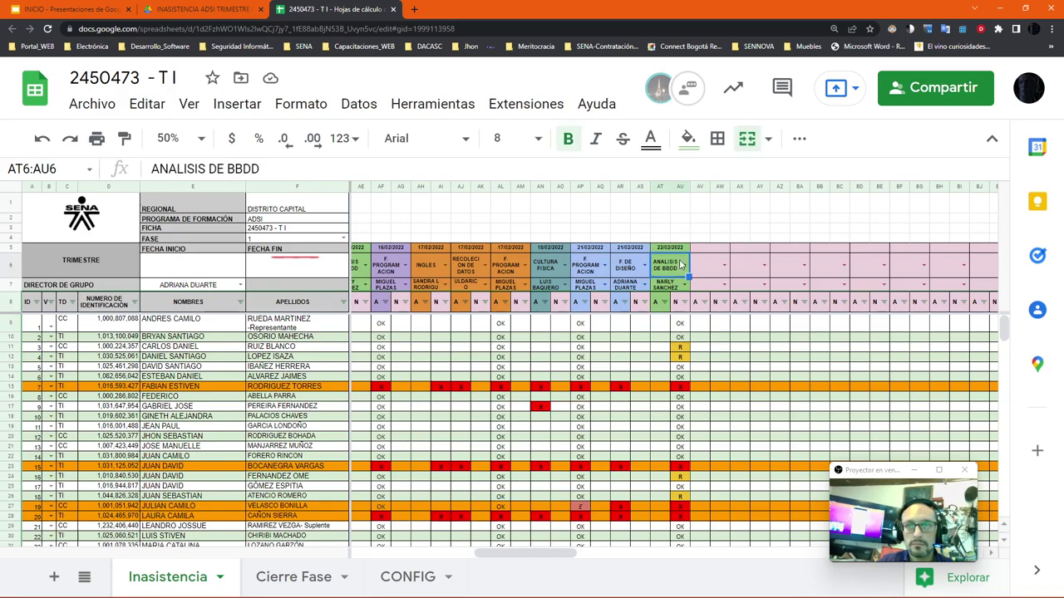
{"action": "left_click", "coordinate": [725, 266]}
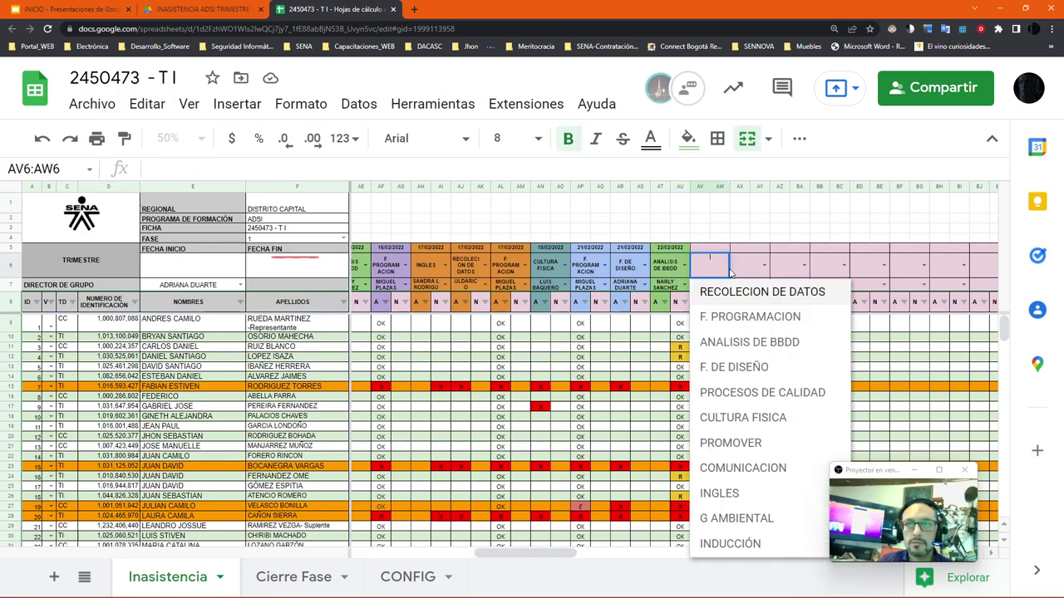
{"action": "left_click", "coordinate": [744, 319]}
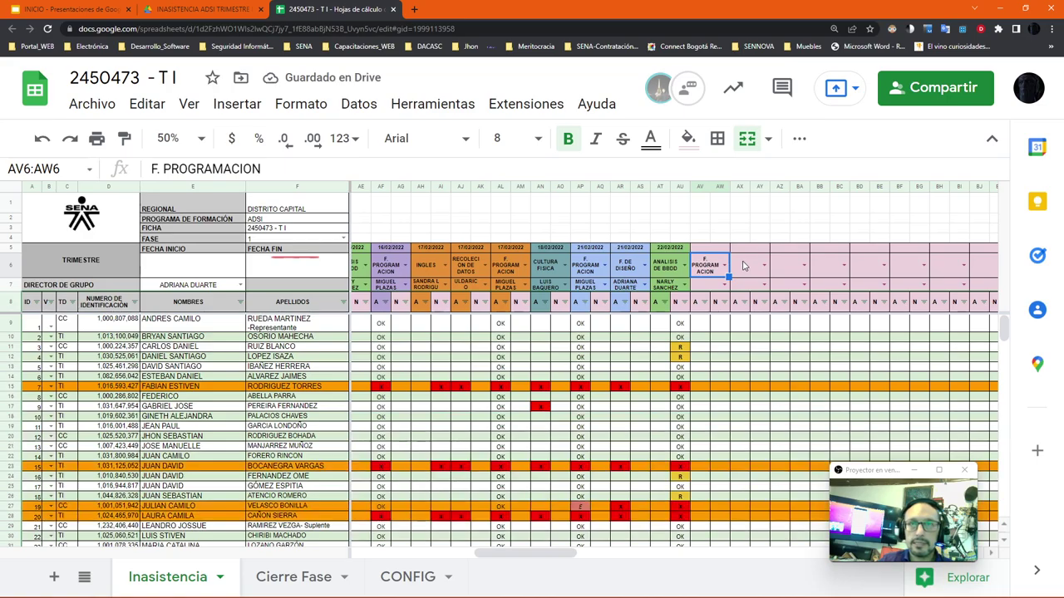
Copy the previous class date into AV5:AW5 and change it to 23/02/2022
{"action": "left_click", "coordinate": [673, 250]}
{"action": "key", "text": "ctrl+c"}
{"action": "left_click", "coordinate": [710, 248]}
{"action": "key", "text": "ctrl+v"}
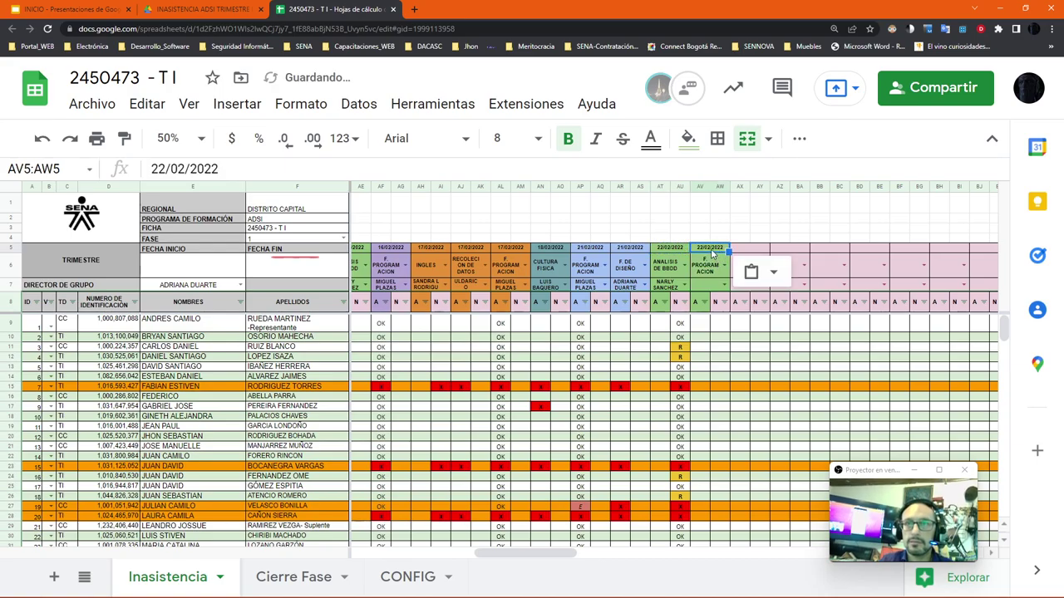
{"action": "double_click", "coordinate": [698, 247]}
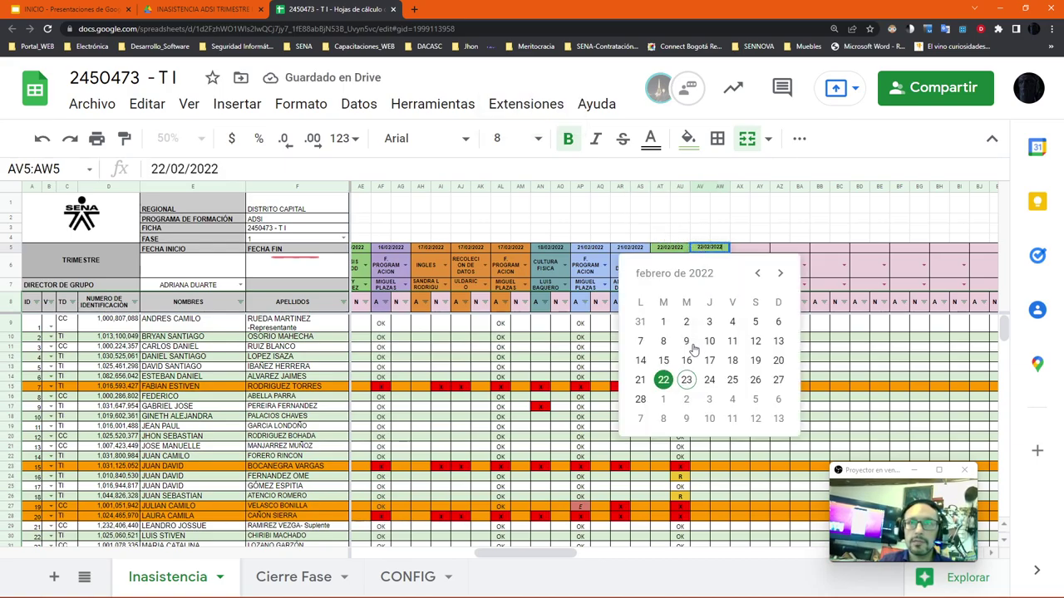
{"action": "double_click", "coordinate": [687, 379]}
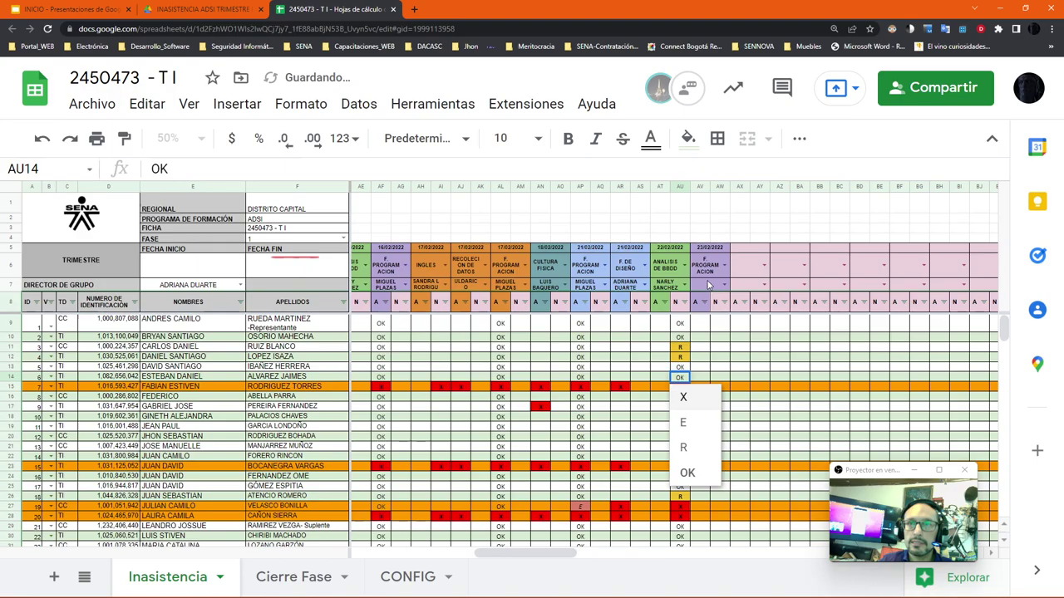
Mark the first three apprentices, AV9 to AV11, as OK in the 23/02/2022 F. PROGRAMACION column
{"action": "left_click", "coordinate": [699, 328]}
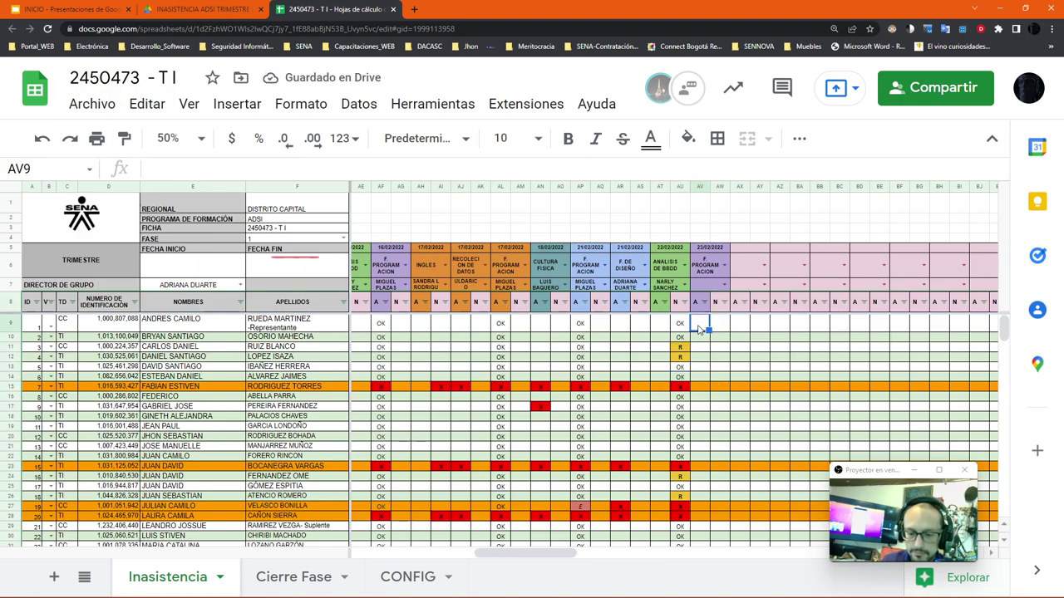
{"action": "type", "text": "ok"}
{"action": "key", "text": "Return"}
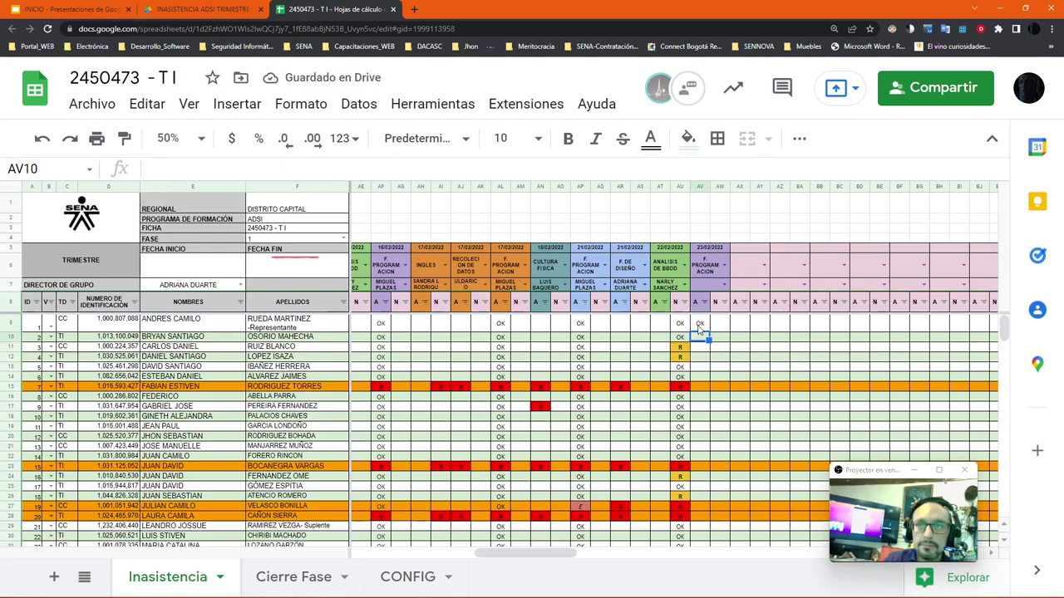
{"action": "type", "text": "ok"}
{"action": "key", "text": "Return"}
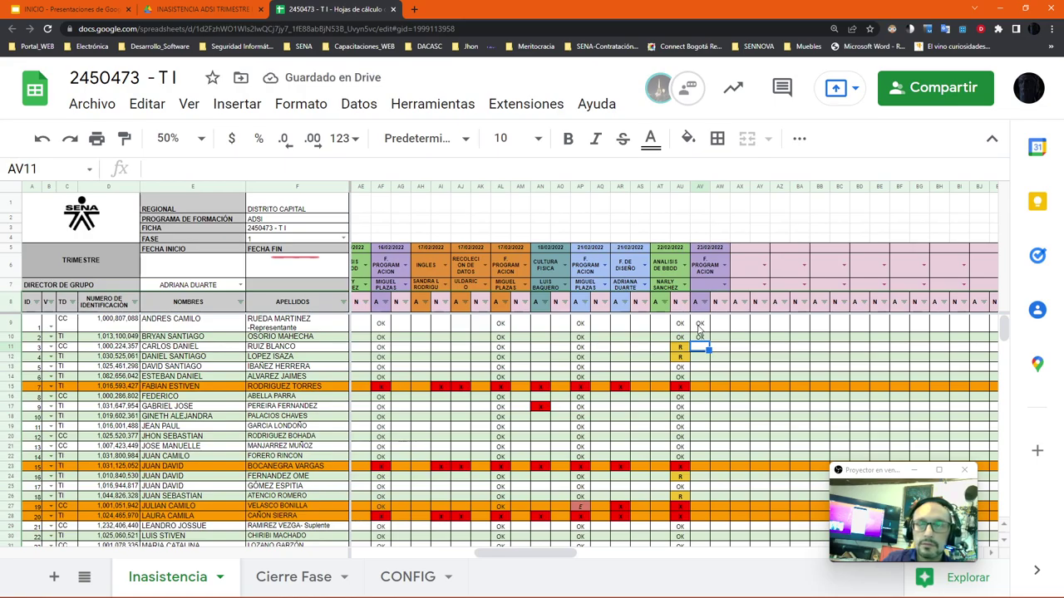
{"action": "type", "text": "ok"}
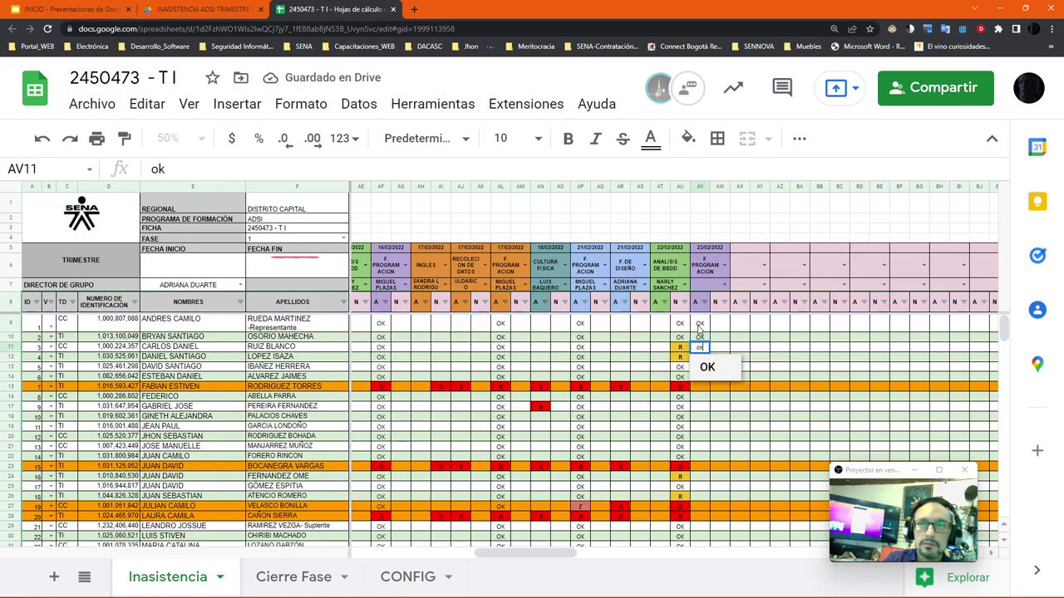
{"action": "key", "text": "Return"}
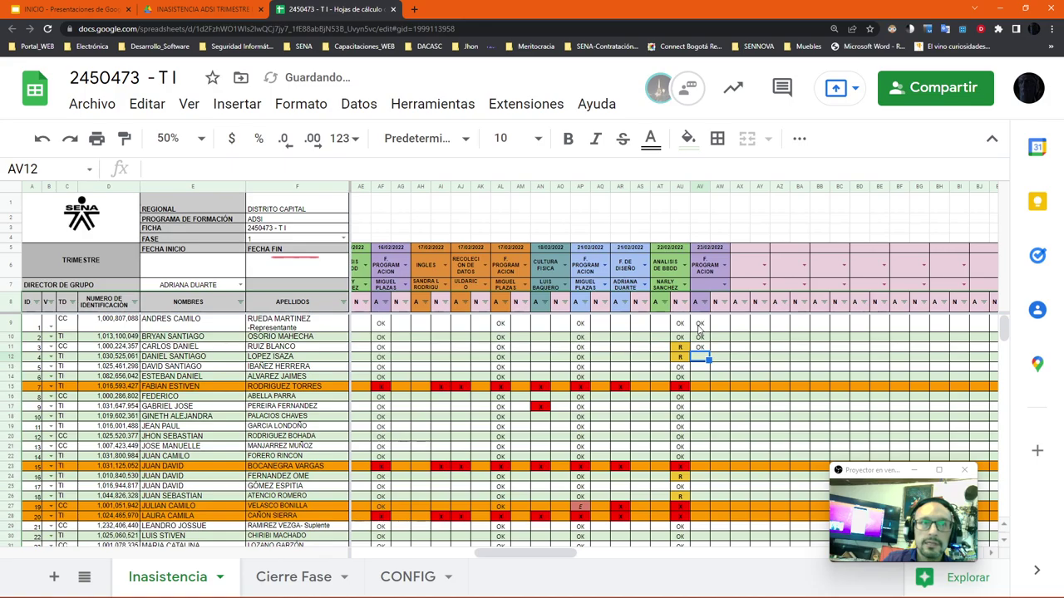
Record OK for the apprentices in AV12 to AV14 of the 23/02/2022 column
{"action": "type", "text": "ok"}
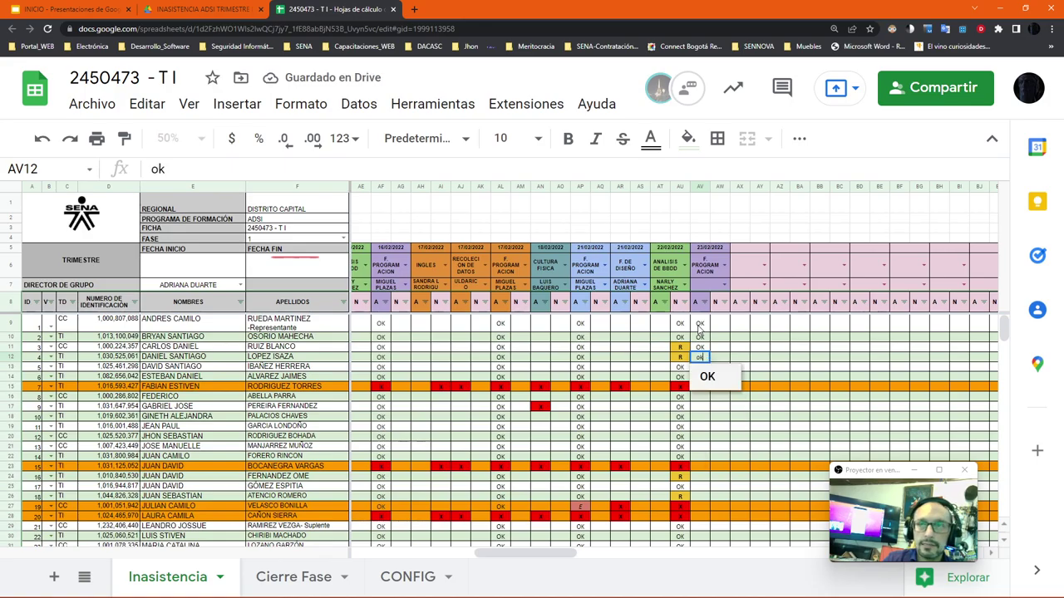
{"action": "key", "text": "BackSpace"}
{"action": "key", "text": "BackSpace"}
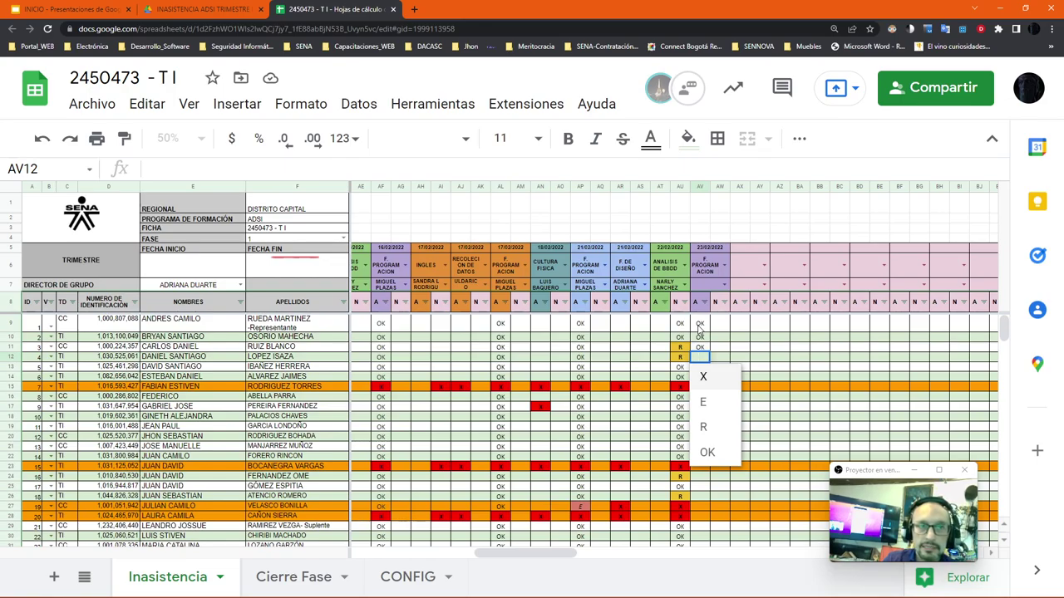
{"action": "type", "text": "ok"}
{"action": "key", "text": "Return"}
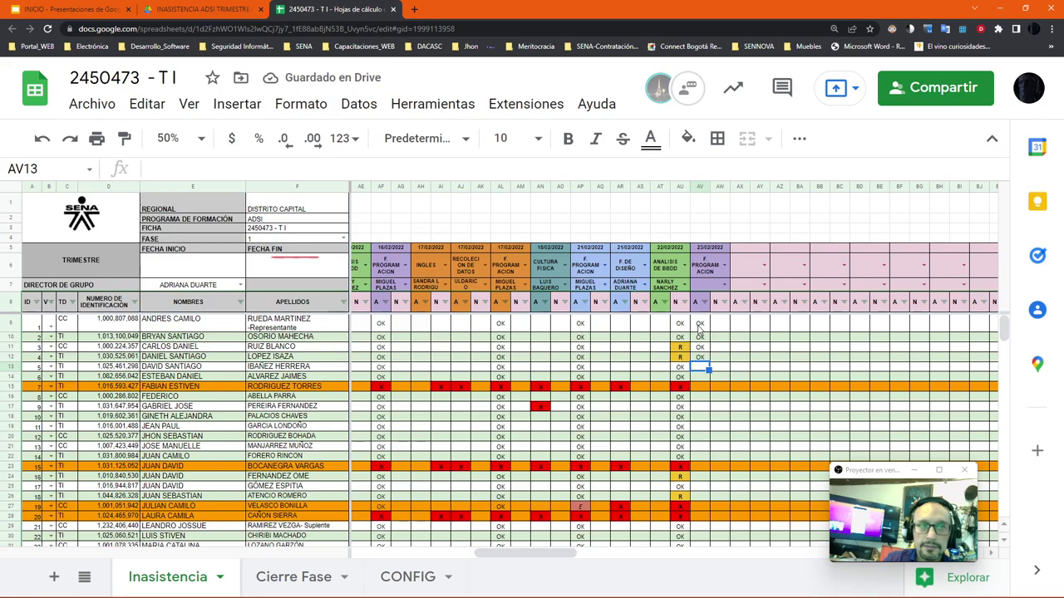
{"action": "type", "text": "ok"}
{"action": "key", "text": "Return"}
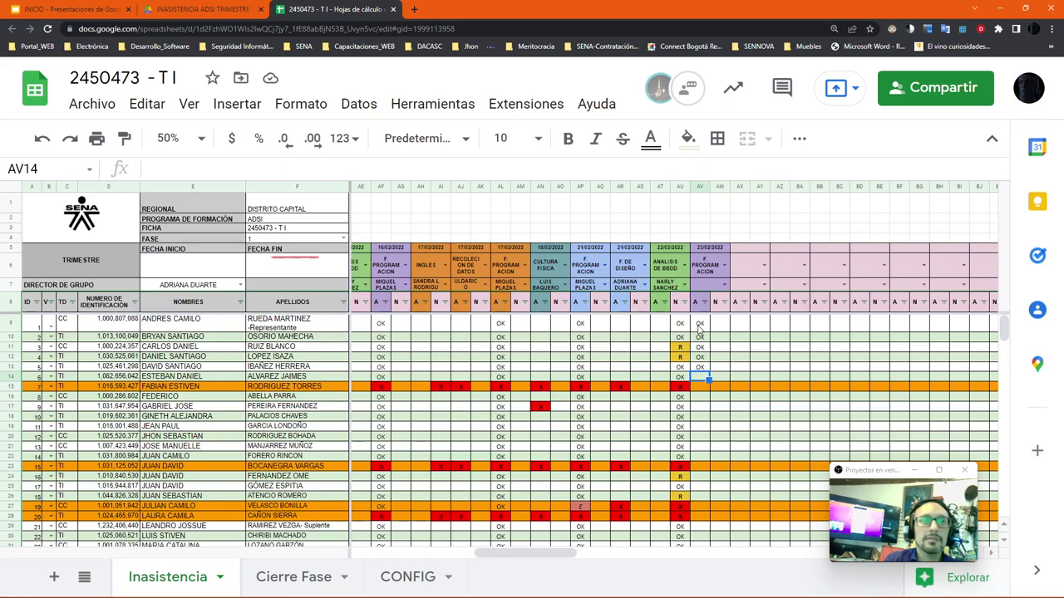
{"action": "type", "text": "ok"}
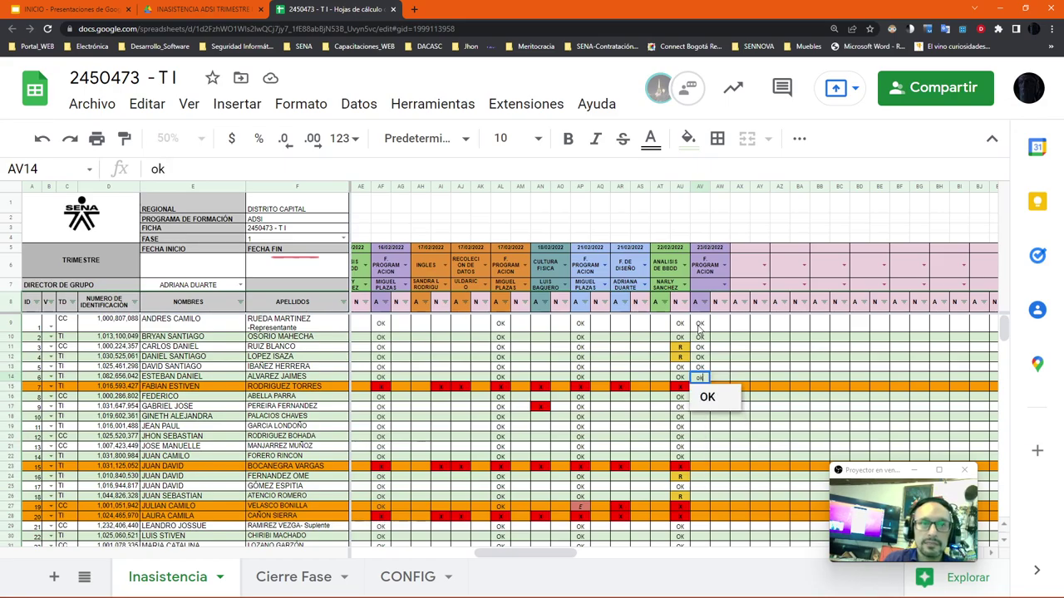
{"action": "key", "text": "Return"}
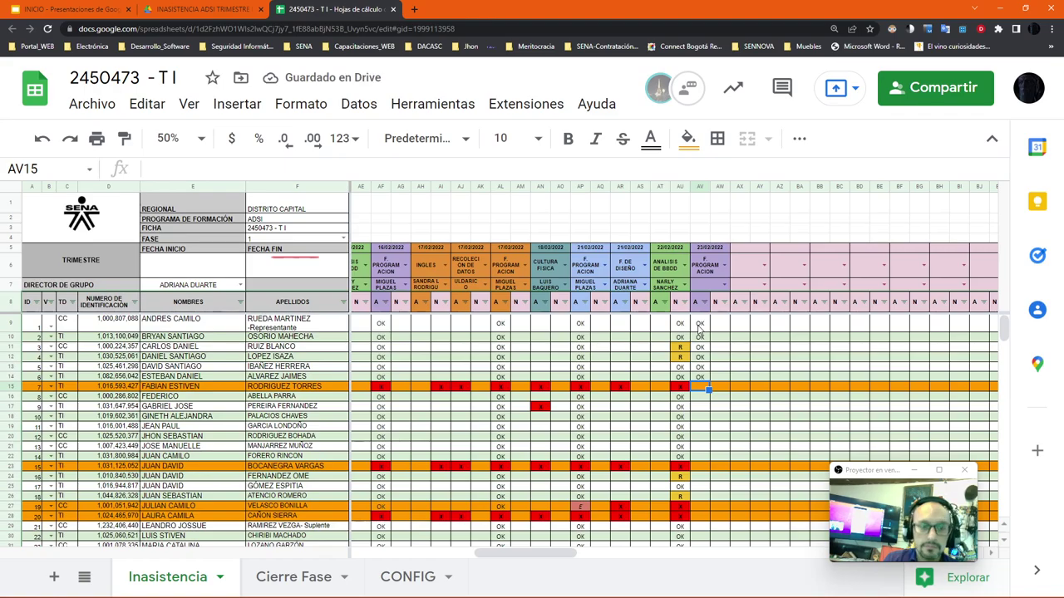
Enter X for the orange-highlighted apprentice in AV15 and OK for AV16 to AV18
{"action": "type", "text": "x"}
{"action": "key", "text": "Return"}
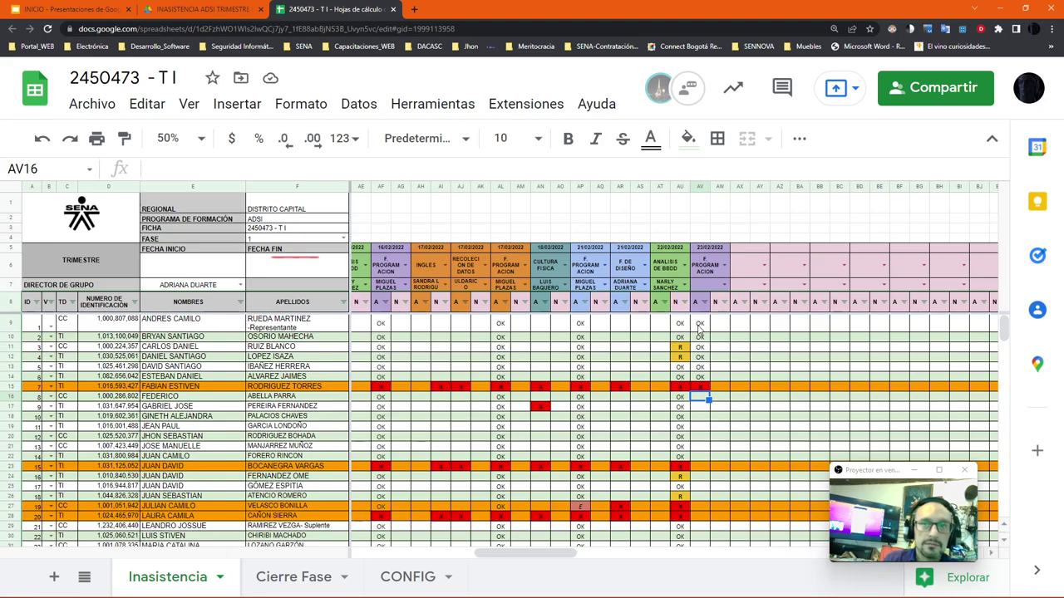
{"action": "type", "text": "ok"}
{"action": "key", "text": "Return"}
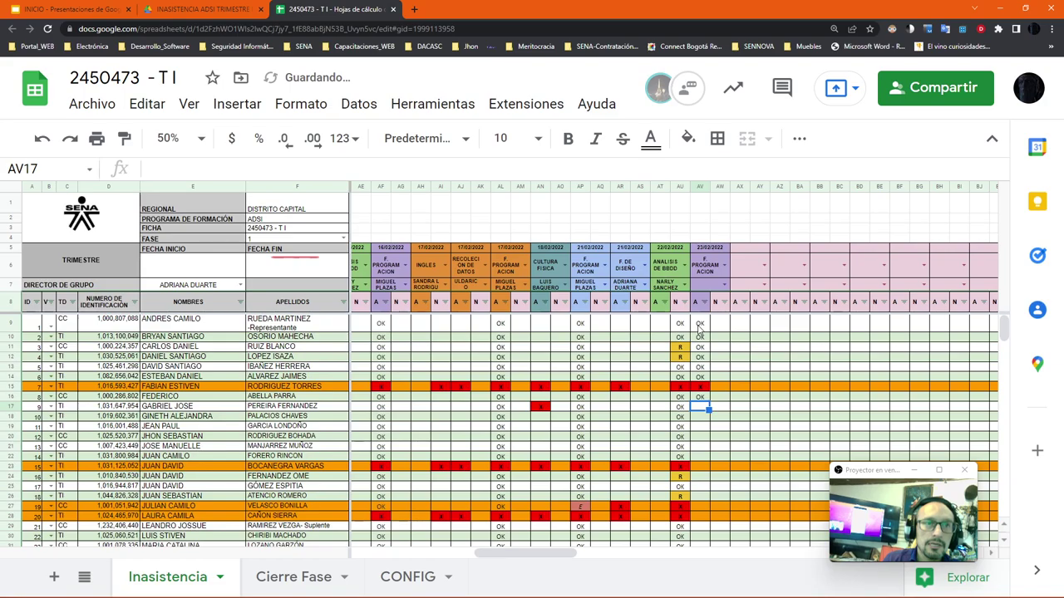
{"action": "type", "text": "ok"}
{"action": "key", "text": "Return"}
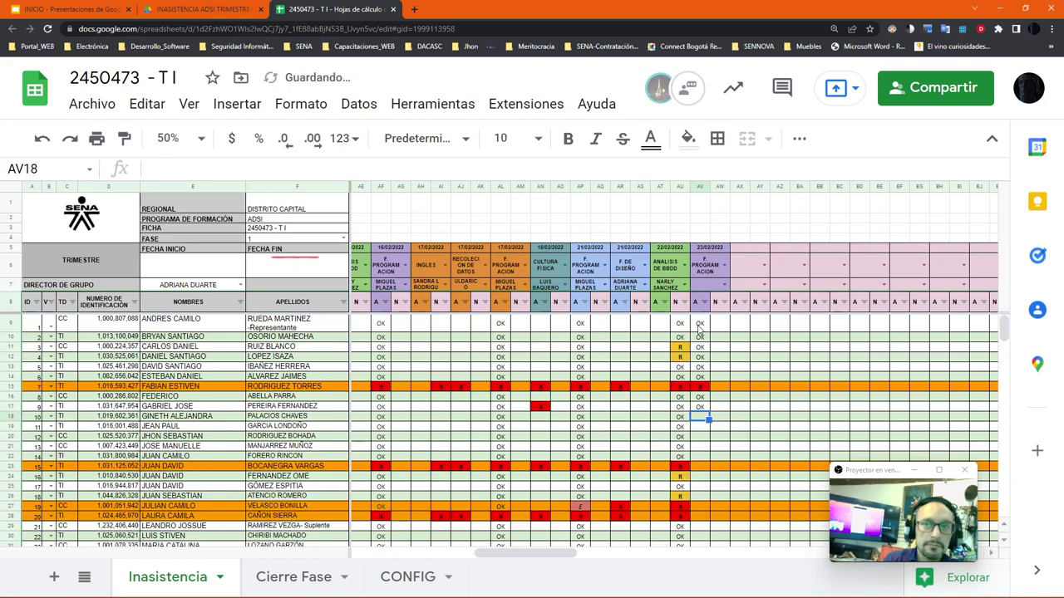
{"action": "type", "text": "ok"}
{"action": "key", "text": "Return"}
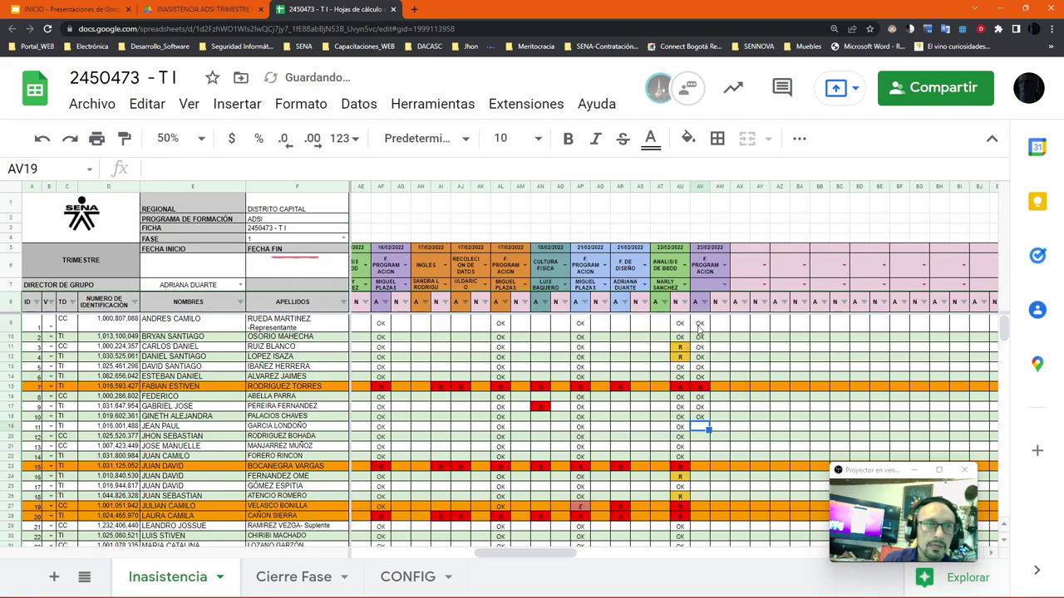
Record OK for the apprentices in AV19 to AV22 of the 23/02/2022 column
{"action": "type", "text": "ok"}
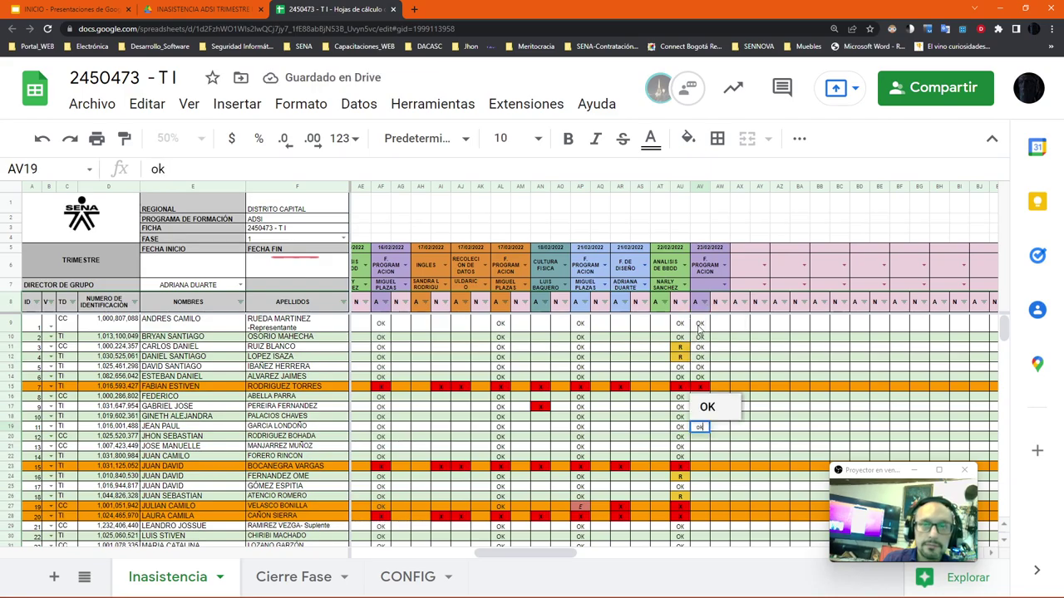
{"action": "key", "text": "Return"}
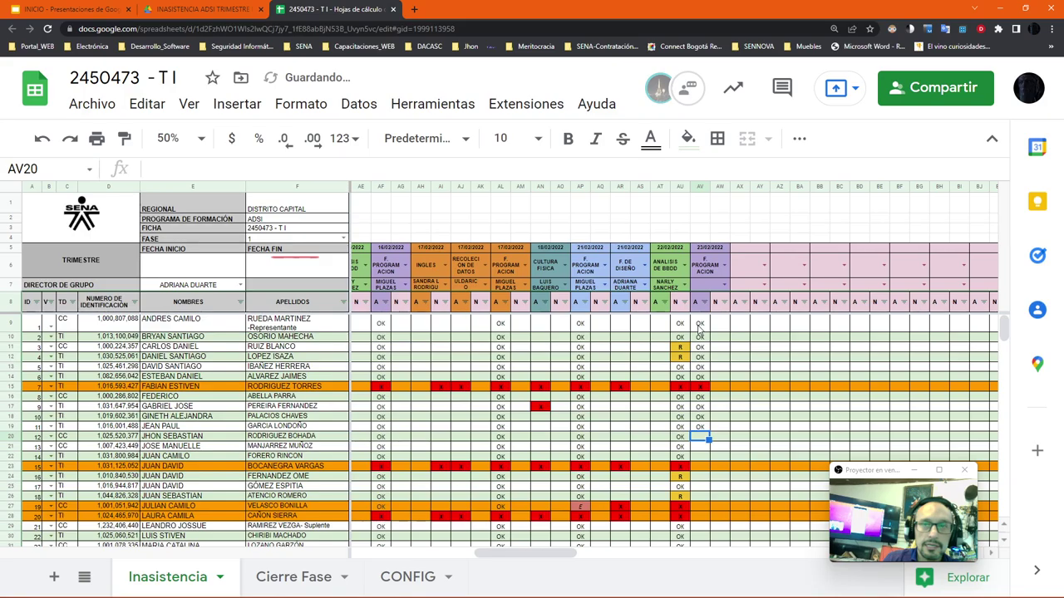
{"action": "type", "text": "ok"}
{"action": "key", "text": "Return"}
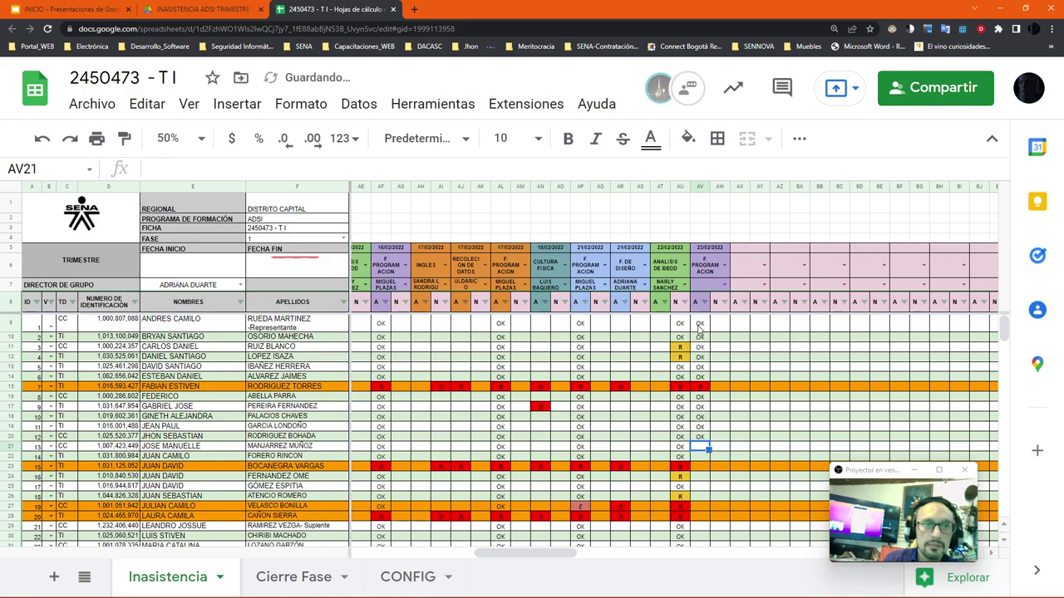
{"action": "type", "text": "ok"}
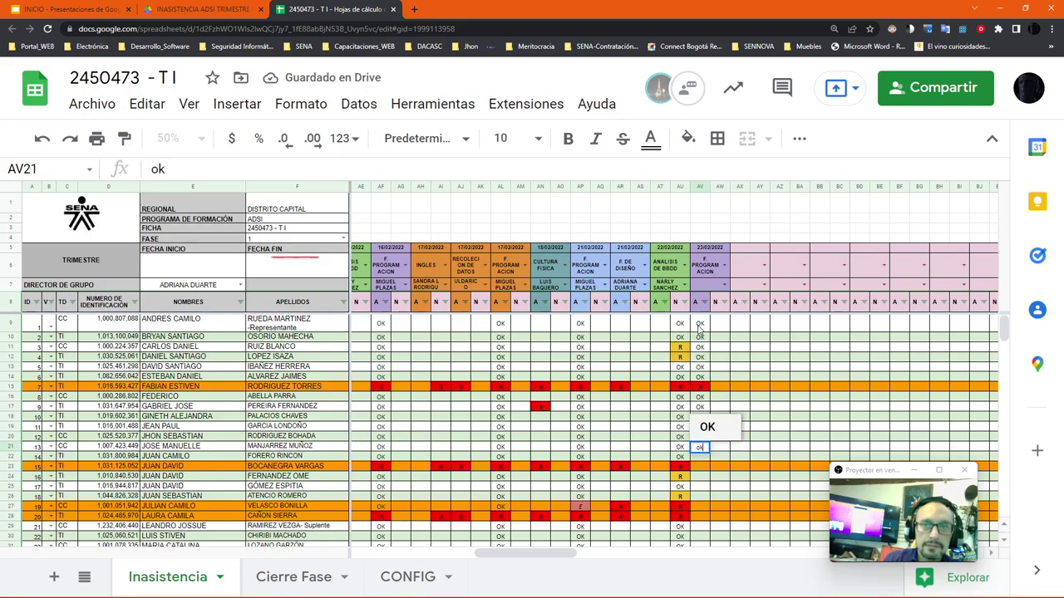
{"action": "key", "text": "Return"}
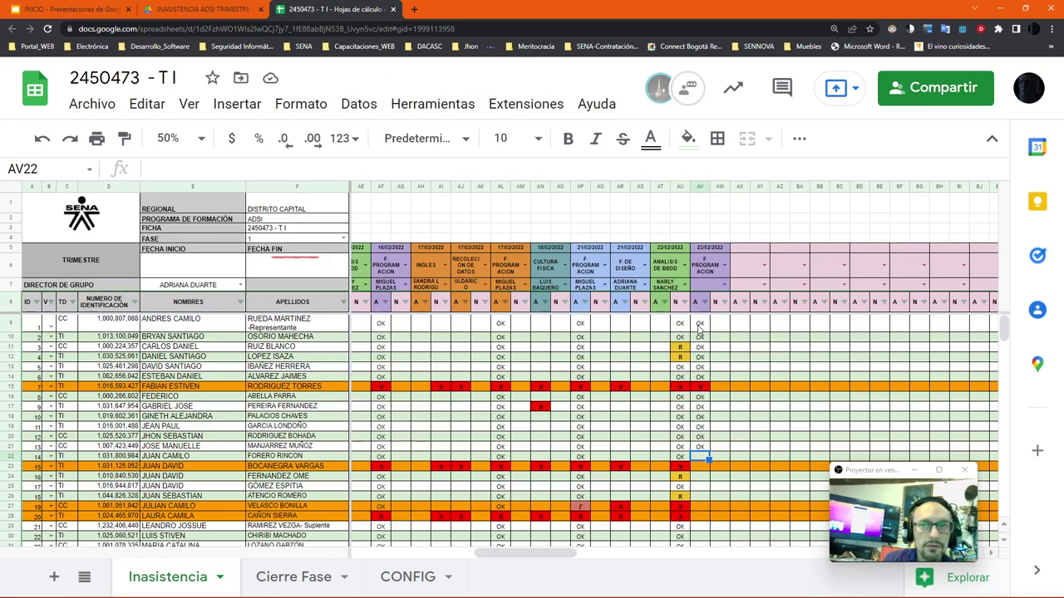
{"action": "type", "text": "ok"}
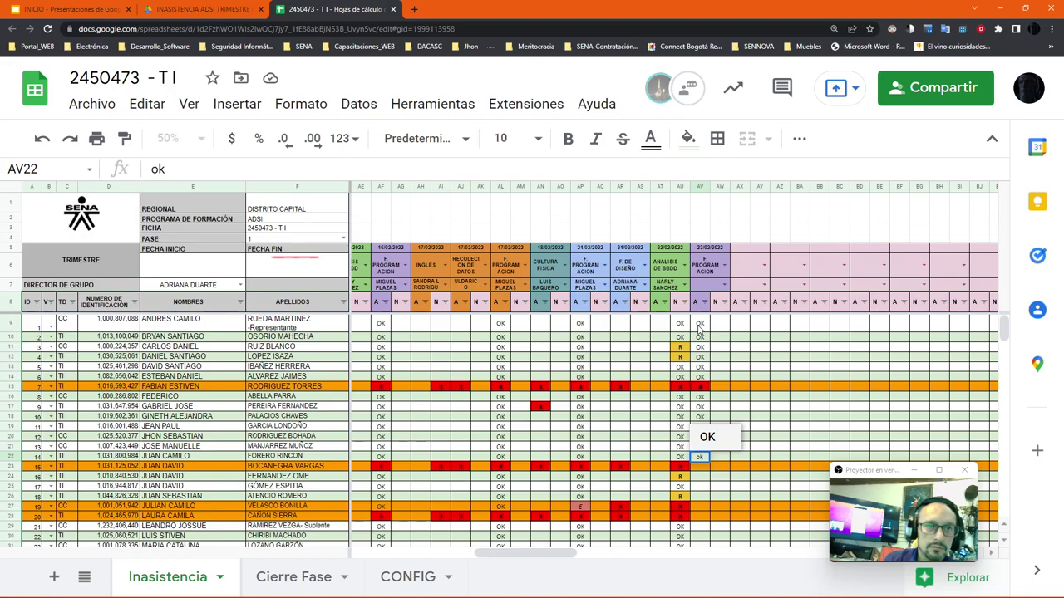
{"action": "key", "text": "Return"}
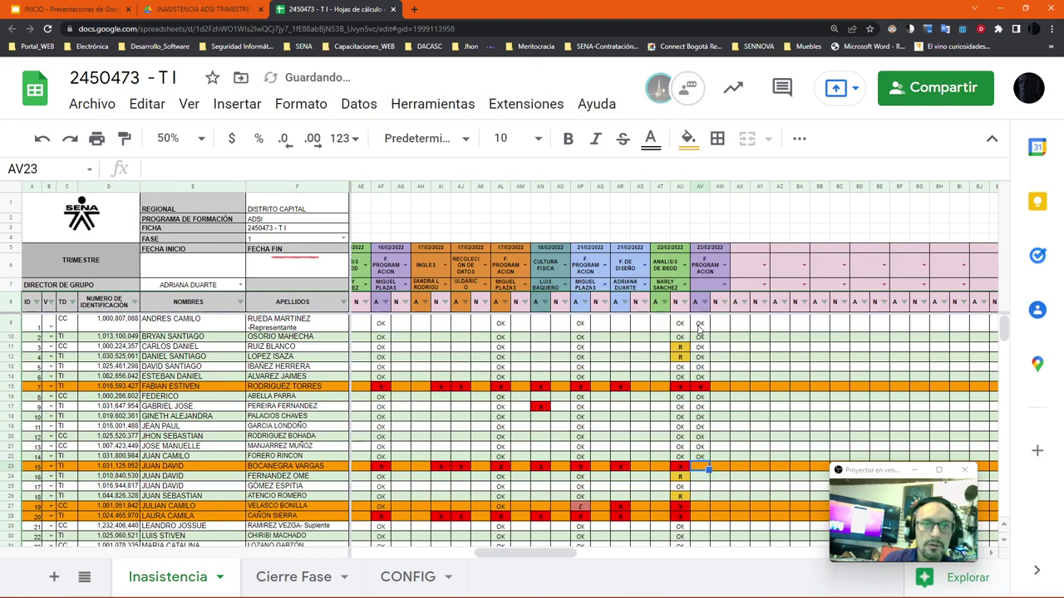
Enter X for the orange-highlighted apprentice in AV23 and OK for AV24 to AV26
{"action": "type", "text": "X"}
{"action": "key", "text": "Return"}
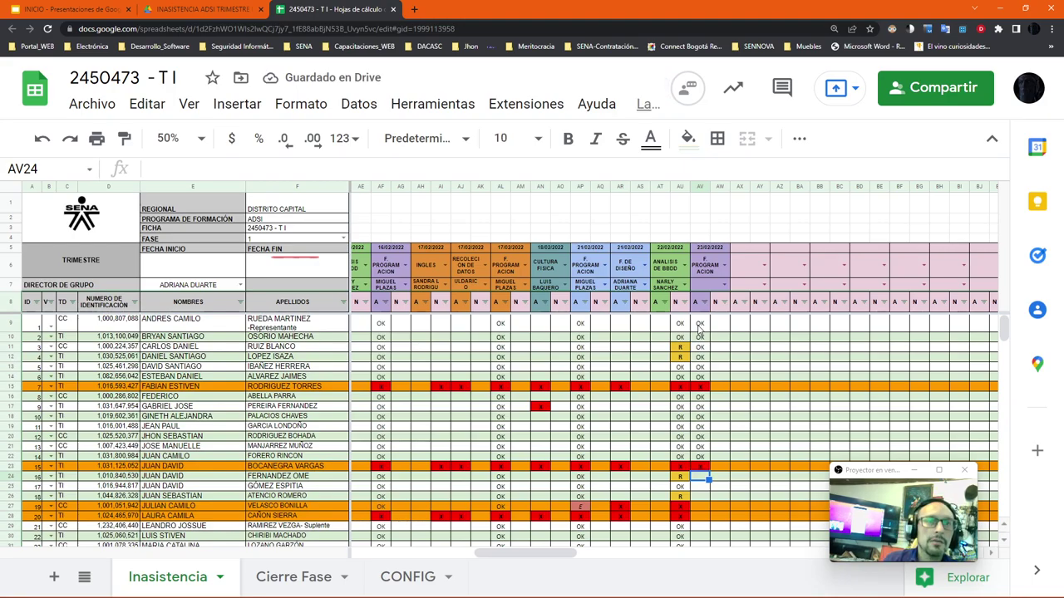
{"action": "type", "text": "ok"}
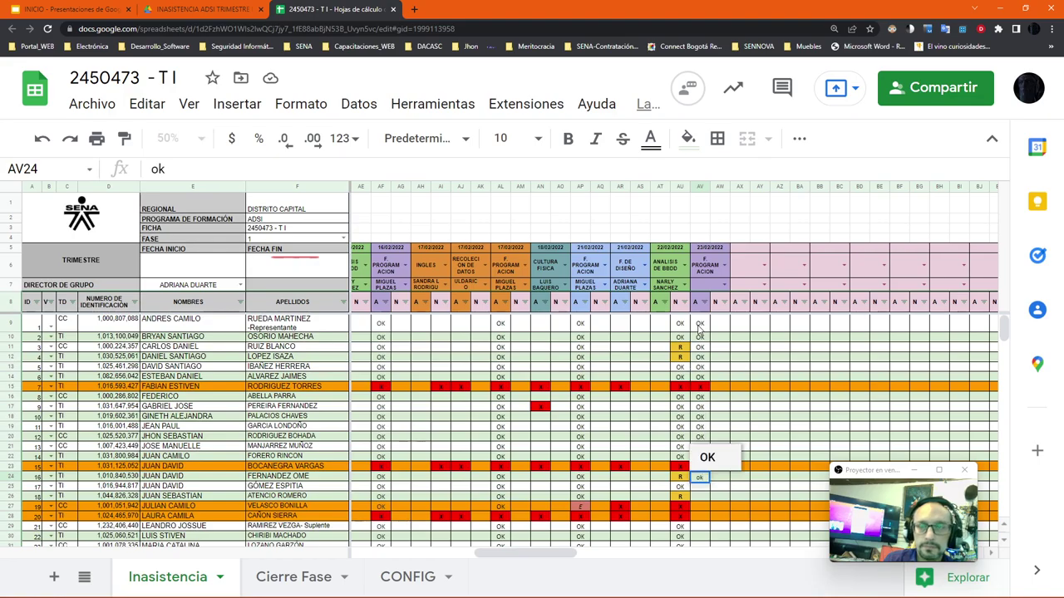
{"action": "key", "text": "Return"}
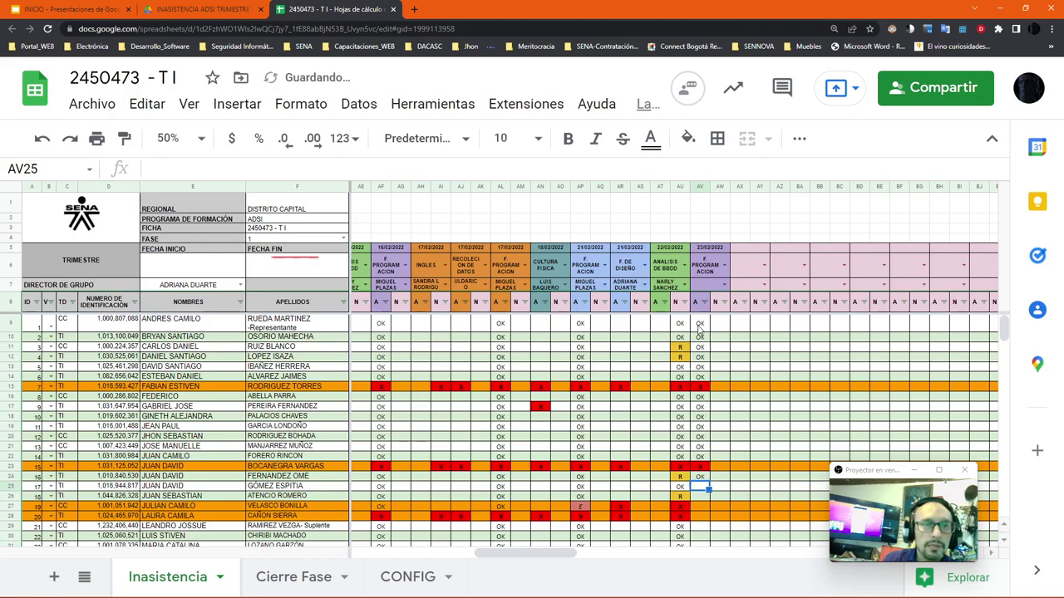
{"action": "type", "text": "ok"}
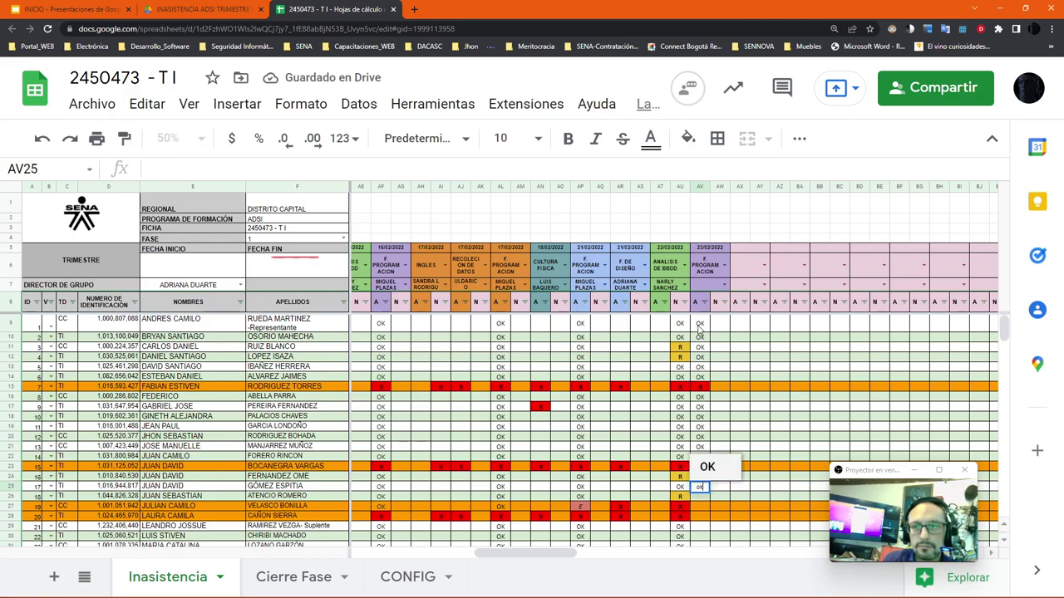
{"action": "key", "text": "Return"}
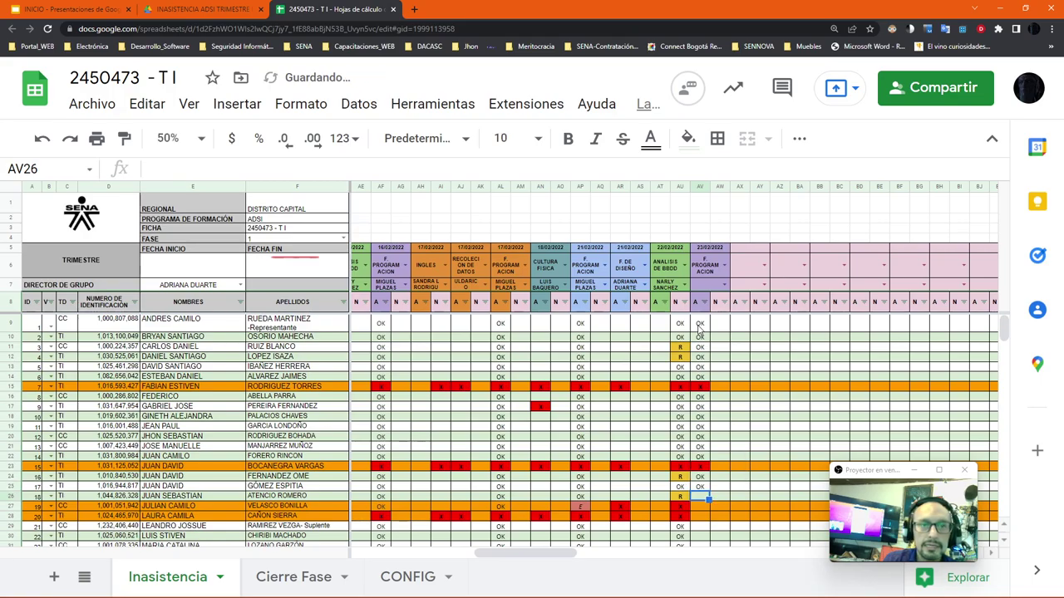
{"action": "type", "text": "ok"}
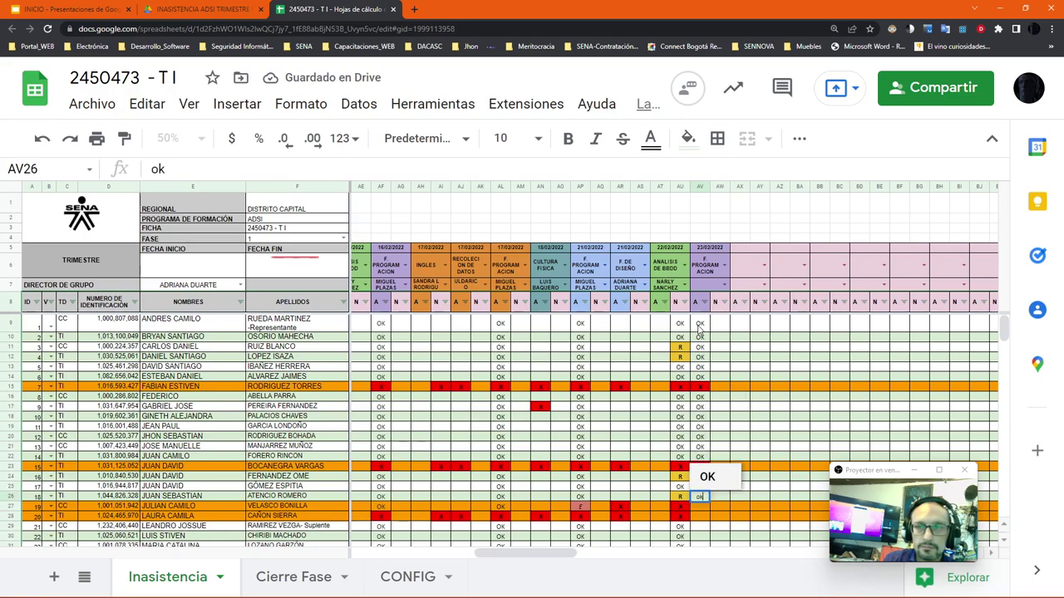
{"action": "key", "text": "BackSpace"}
{"action": "key", "text": "BackSpace"}
{"action": "type", "text": "ok"}
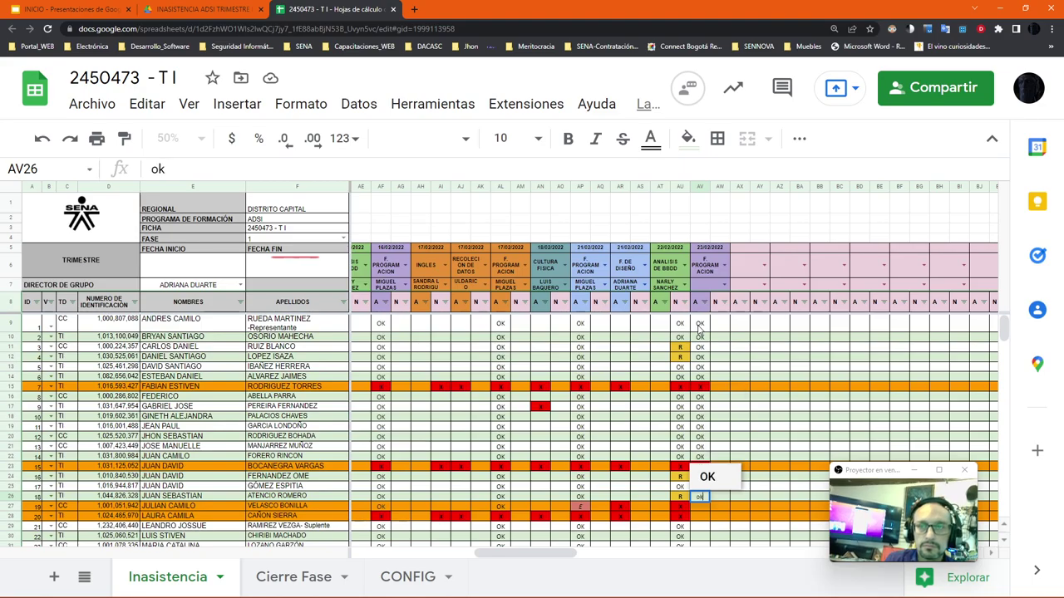
{"action": "key", "text": "Return"}
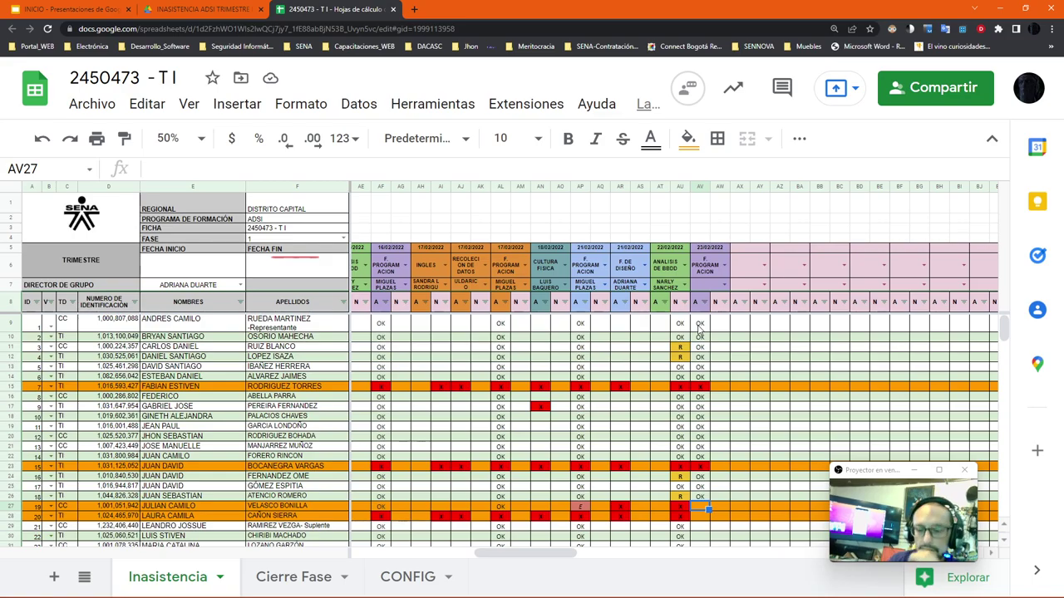
Check the earlier attendance marks of the apprentice in row 27 and enter E in AV27 for 23/02/2022
{"action": "key", "text": "Left"}
{"action": "key", "text": "Left"}
{"action": "key", "text": "Left"}
{"action": "key", "text": "Left"}
{"action": "key", "text": "Left"}
{"action": "key", "text": "Right"}
{"action": "key", "text": "Right"}
{"action": "key", "text": "Right"}
{"action": "key", "text": "Right"}
{"action": "key", "text": "Left"}
{"action": "key", "text": "Left"}
{"action": "key", "text": "Left"}
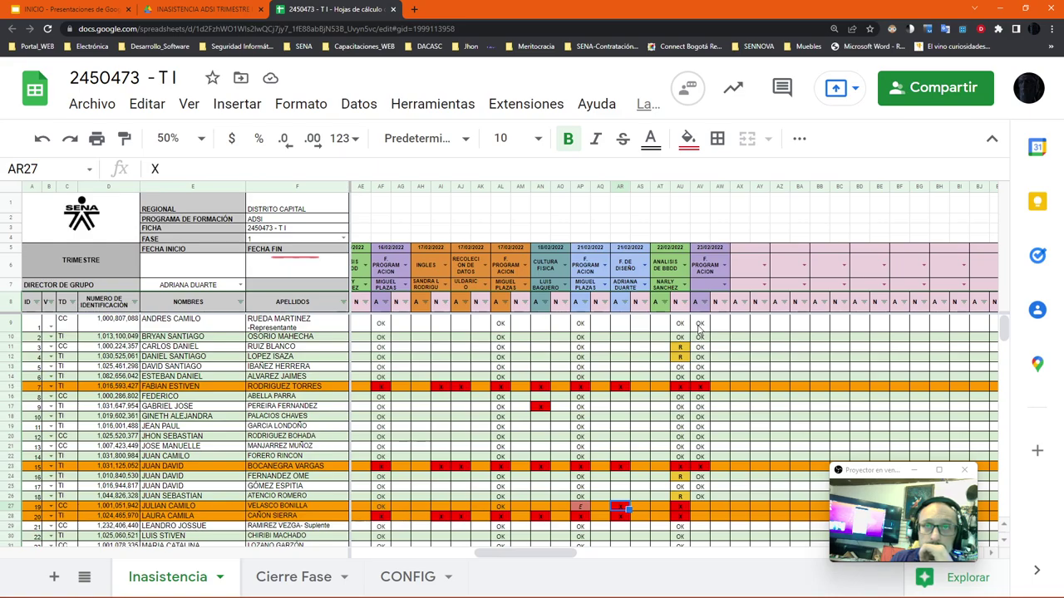
{"action": "key", "text": "Left"}
{"action": "key", "text": "Left"}
{"action": "key", "text": "Right"}
{"action": "key", "text": "Right"}
{"action": "key", "text": "Right"}
{"action": "key", "text": "Right"}
{"action": "key", "text": "Right"}
{"action": "key", "text": "Right"}
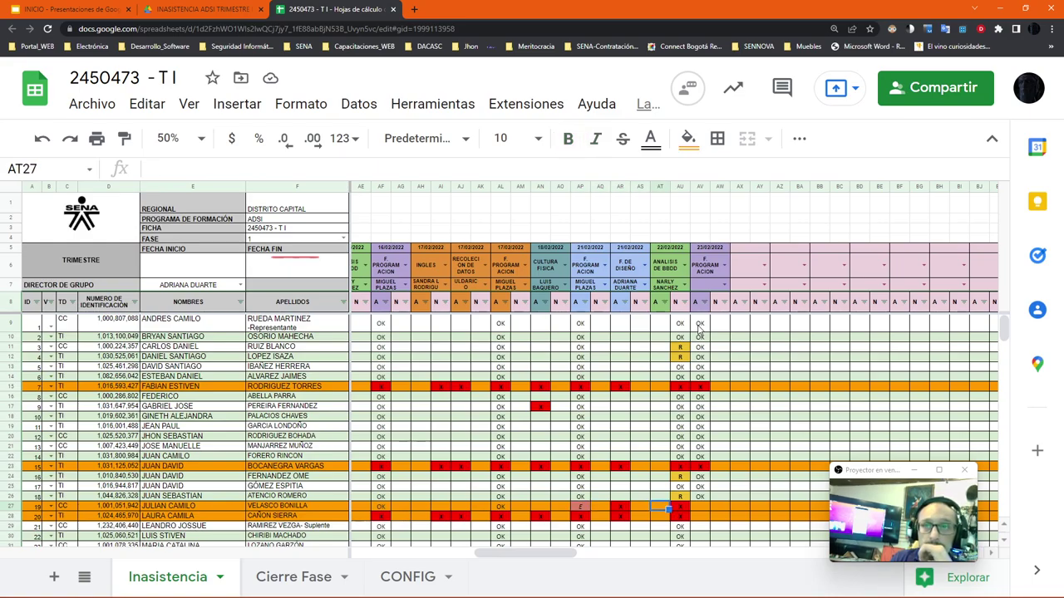
{"action": "type", "text": "E"}
{"action": "key", "text": "Return"}
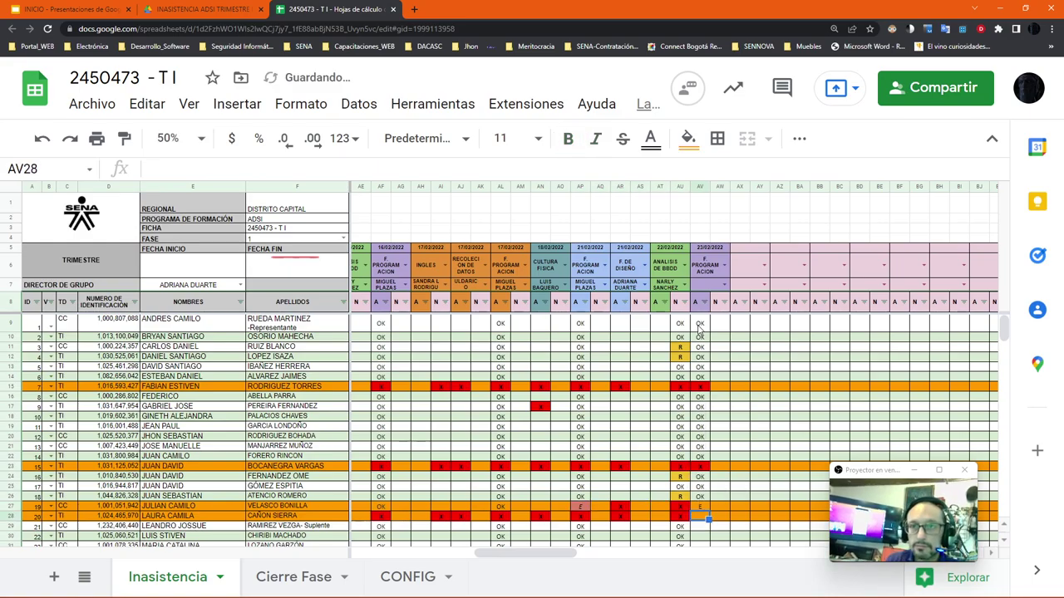
Review the row 27 apprentice's marks back to the 21/02/2022 F. DE DISEÑO class and return to AV28
{"action": "key", "text": "Up"}
{"action": "key", "text": "Left"}
{"action": "key", "text": "Left"}
{"action": "key", "text": "Left"}
{"action": "key", "text": "Left"}
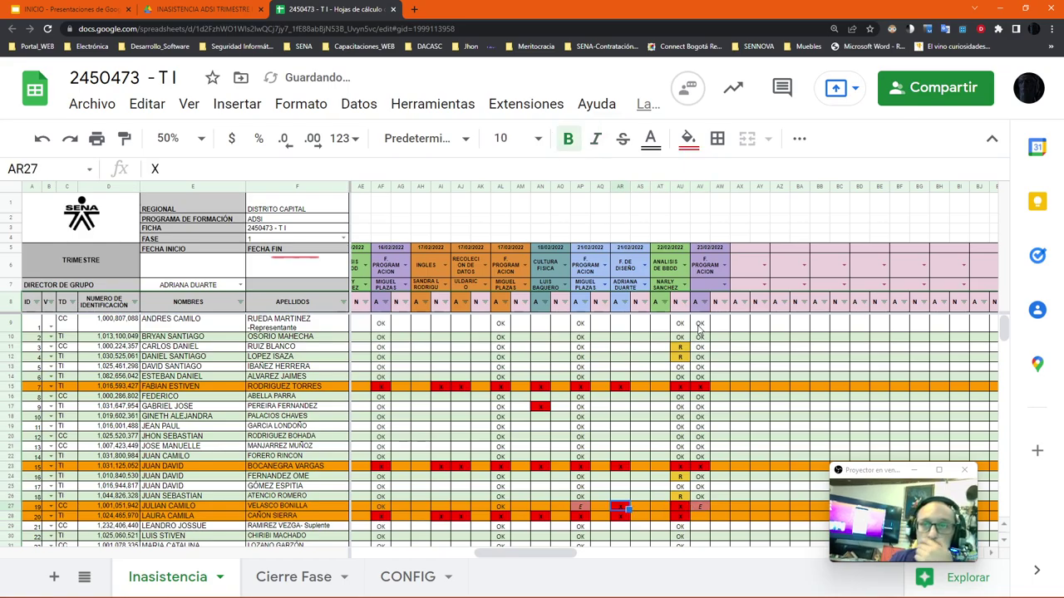
{"action": "key", "text": "Right"}
{"action": "key", "text": "Right"}
{"action": "key", "text": "Right"}
{"action": "key", "text": "Right"}
{"action": "key", "text": "Down"}
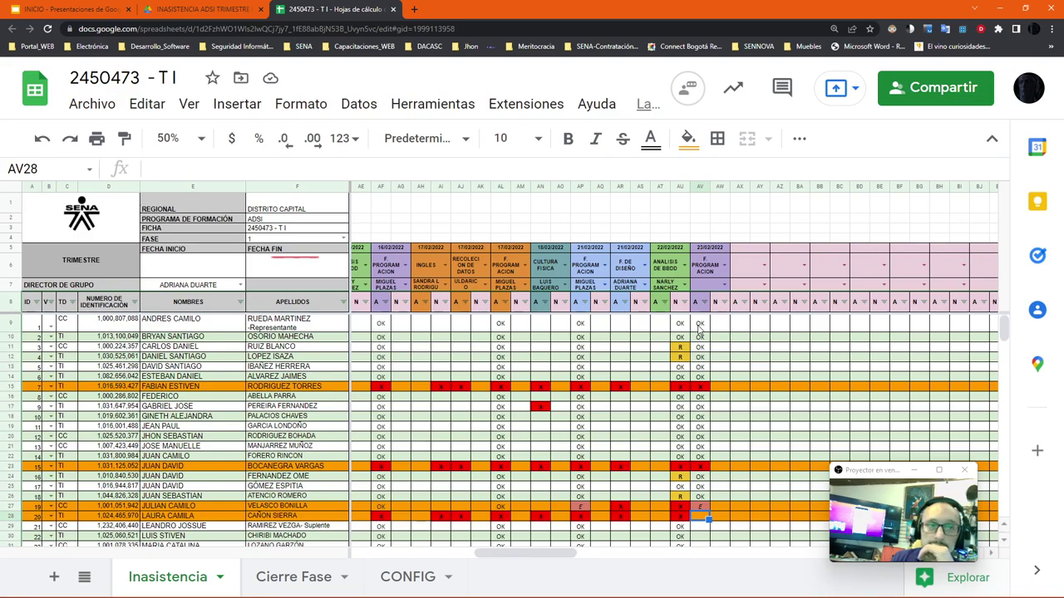
Enter X for the orange-highlighted apprentice in AV28 and OK for the apprentice in AV29 under 23/02/2022
{"action": "type", "text": "R"}
{"action": "key", "text": "Return"}
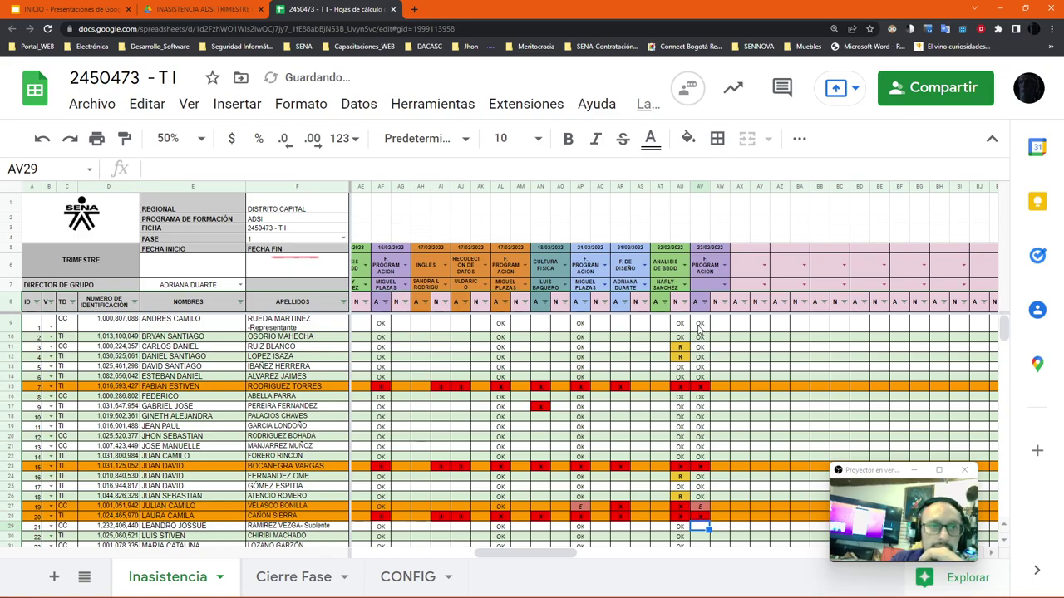
{"action": "key", "text": "Down"}
{"action": "key", "text": "Down"}
{"action": "key", "text": "Up"}
{"action": "key", "text": "Up"}
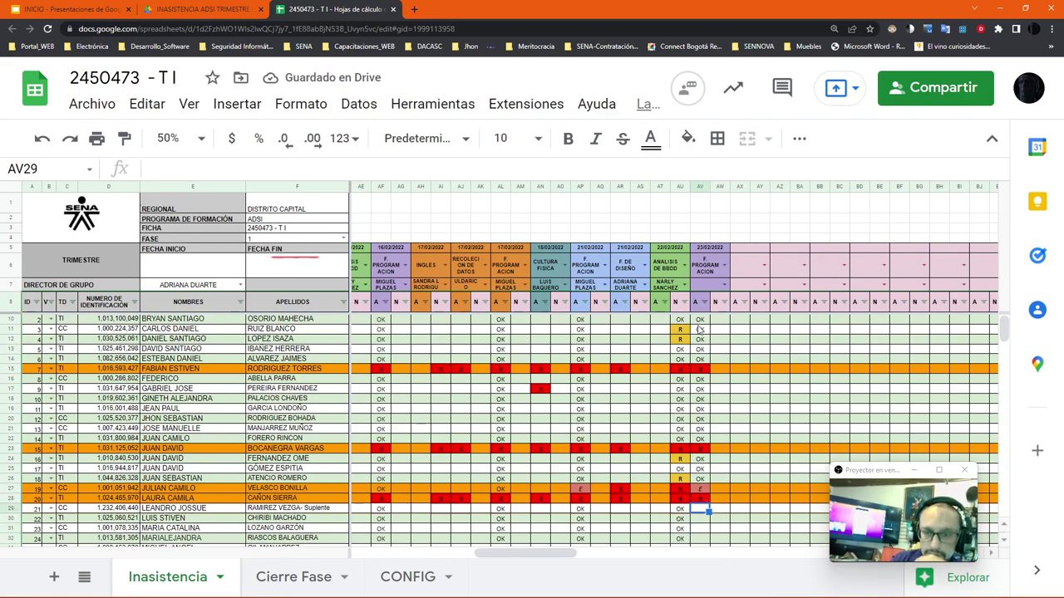
{"action": "type", "text": "o"}
{"action": "key", "text": "Return"}
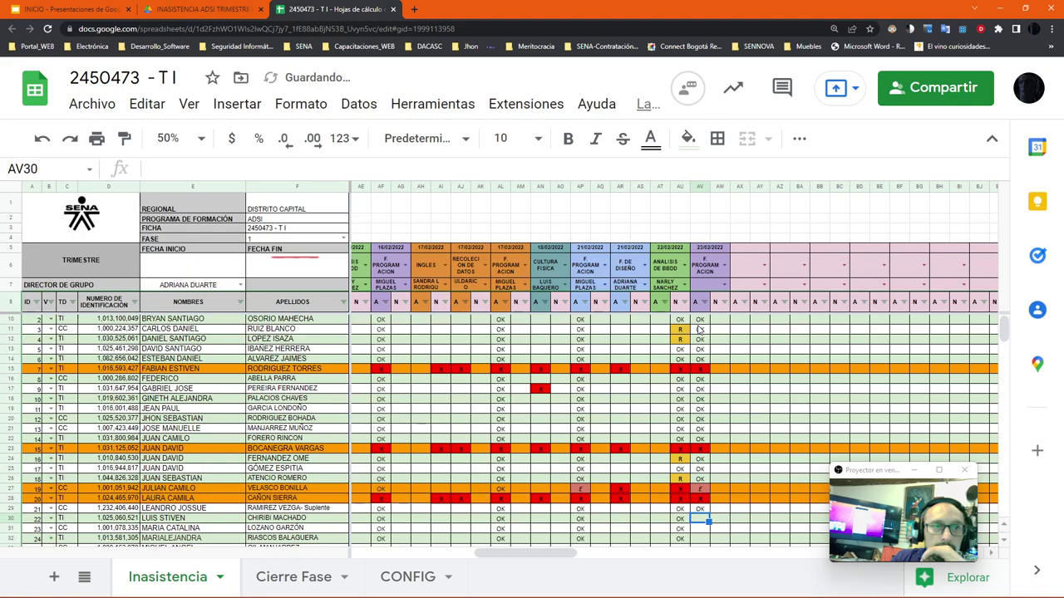
Record OK for the apprentices in AV30 to AV33 of the 23/02/2022 F. PROGRAMACION column
{"action": "type", "text": "ok"}
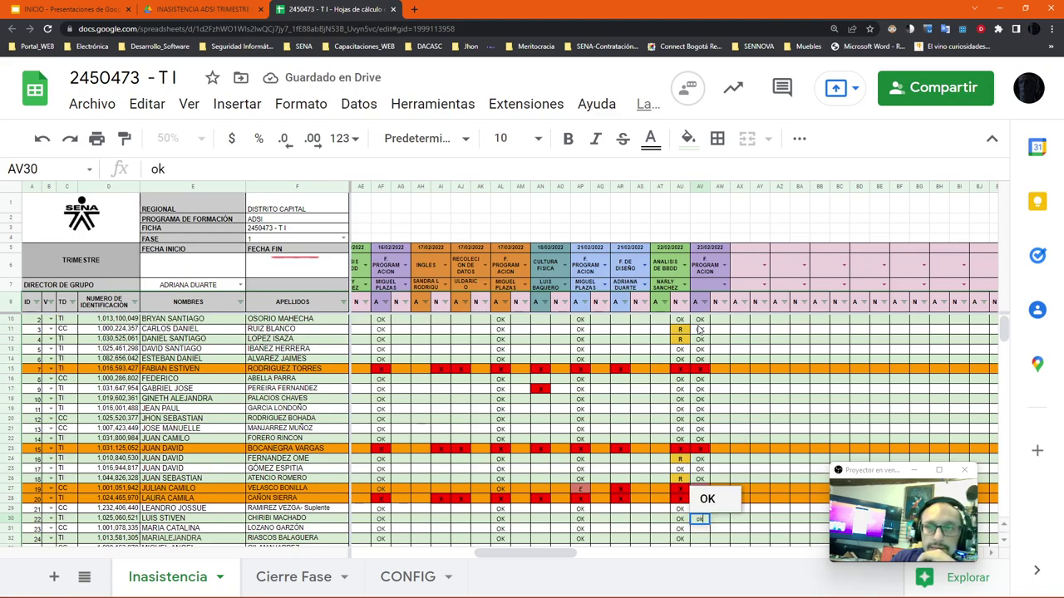
{"action": "key", "text": "Return"}
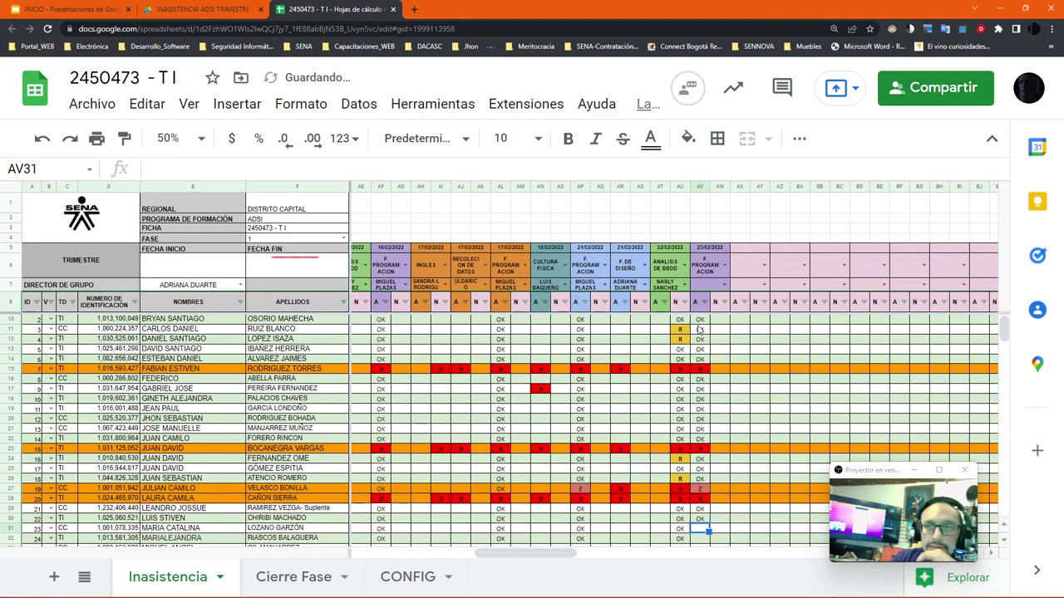
{"action": "type", "text": "ok"}
{"action": "key", "text": "Return"}
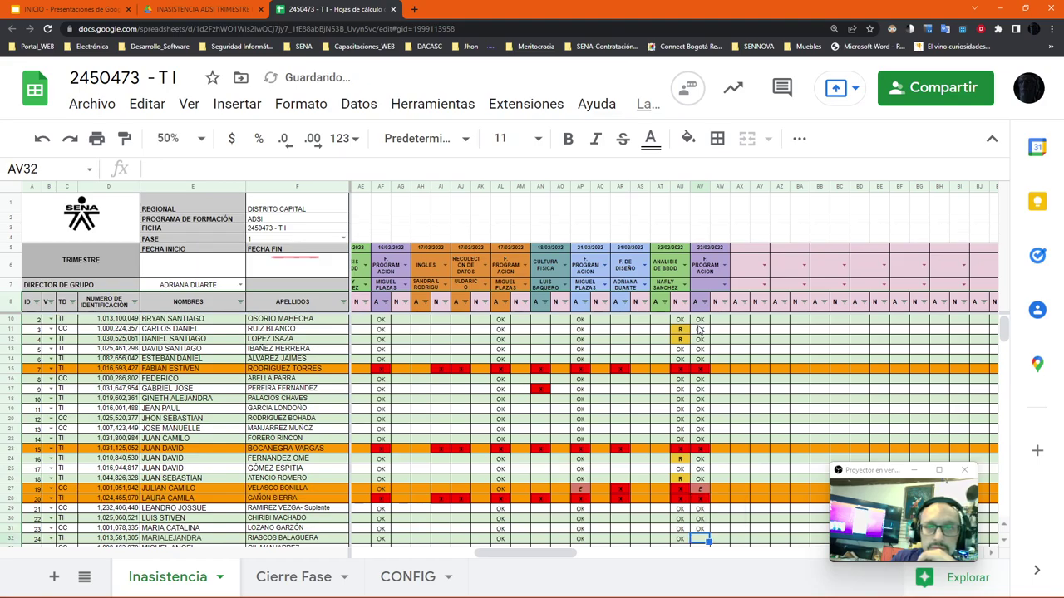
{"action": "type", "text": "ok"}
{"action": "key", "text": "Return"}
{"action": "type", "text": "ok"}
{"action": "key", "text": "Return"}
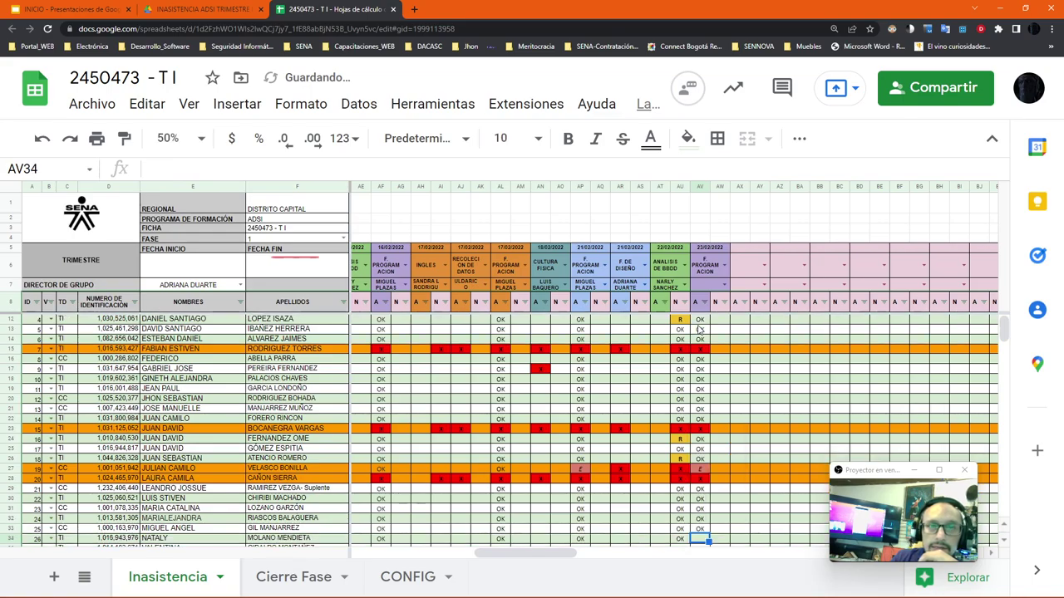
Record OK for the apprentices in AV34 to AV38 of the 23/02/2022 column
{"action": "type", "text": "ok"}
{"action": "key", "text": "Return"}
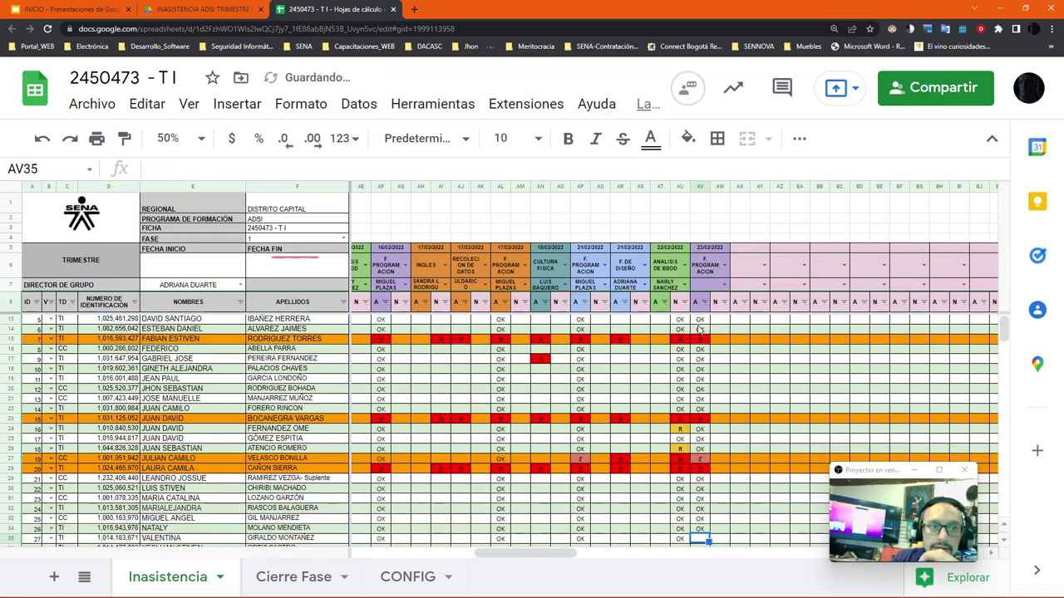
{"action": "type", "text": "ok"}
{"action": "key", "text": "Return"}
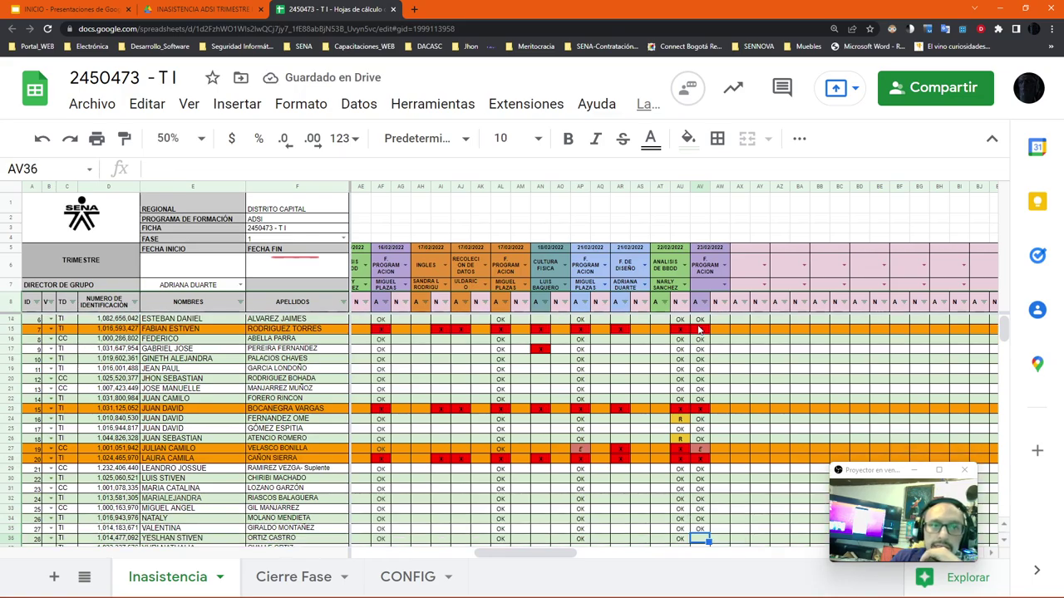
{"action": "type", "text": "ok"}
{"action": "key", "text": "Return"}
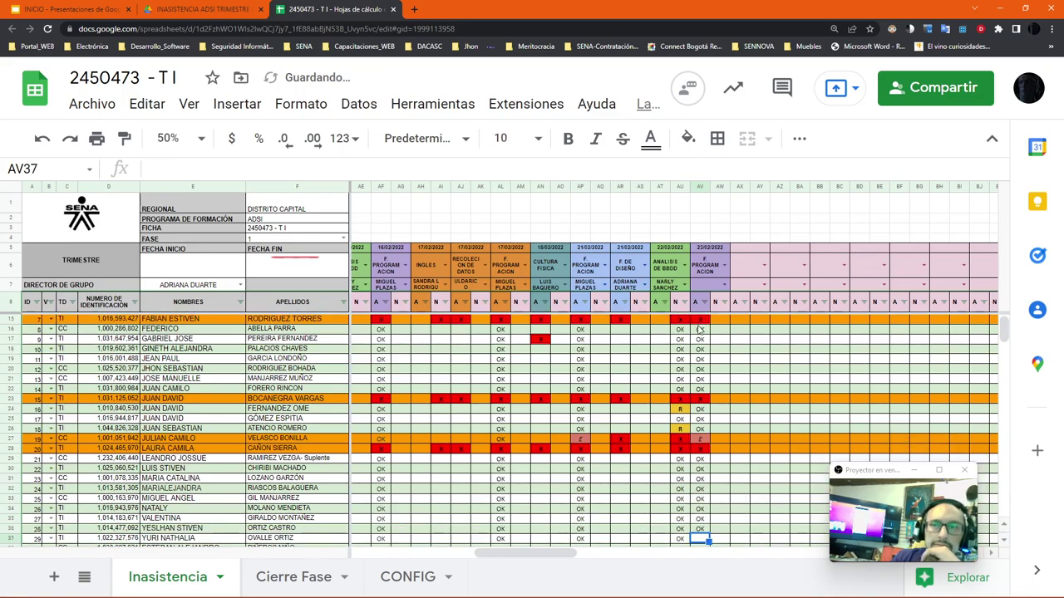
{"action": "type", "text": "ok"}
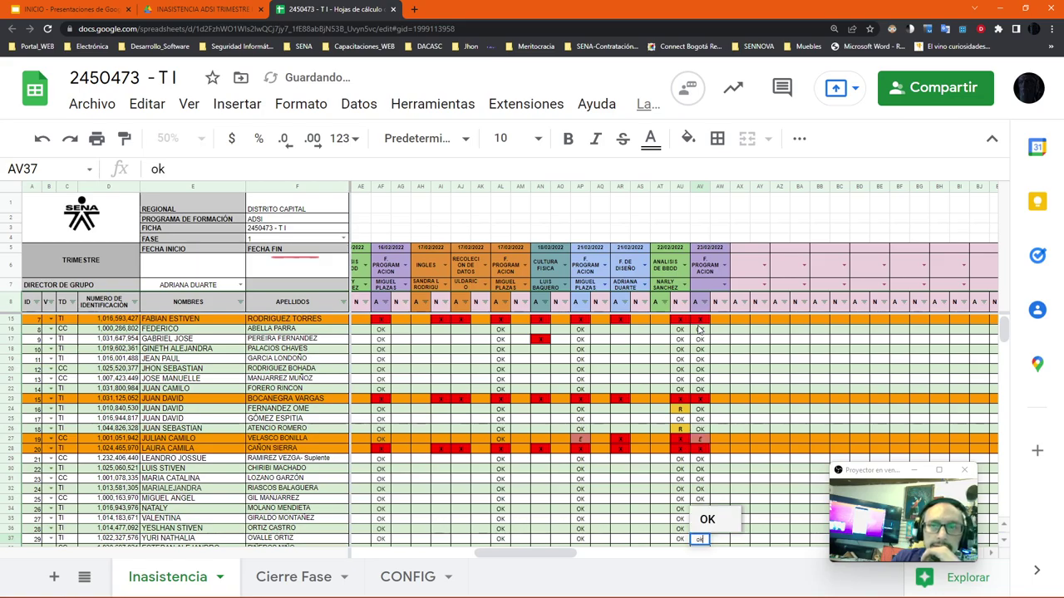
{"action": "key", "text": "Return"}
{"action": "type", "text": "ok"}
{"action": "key", "text": "Return"}
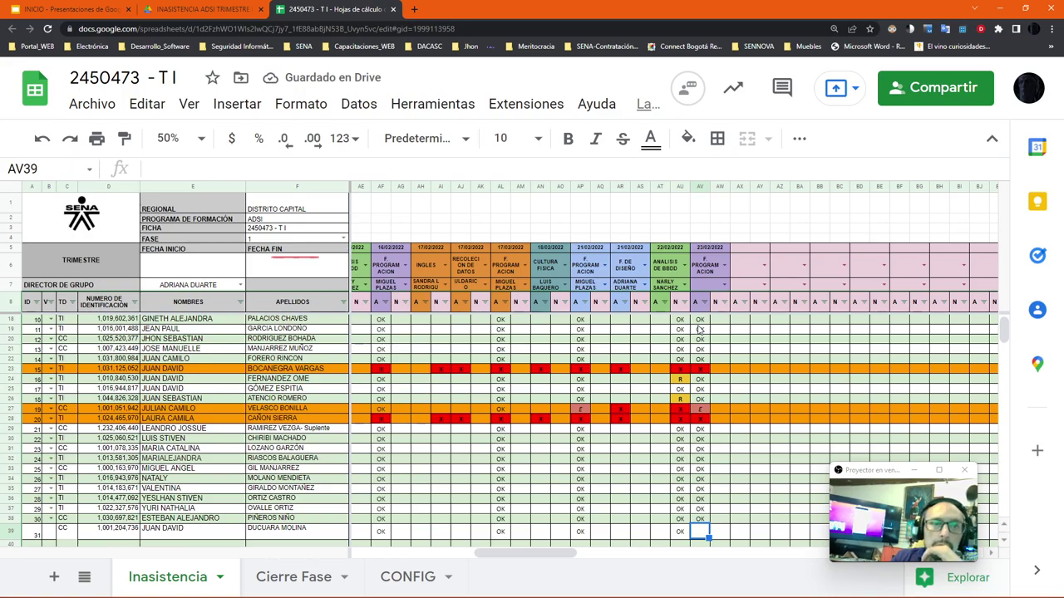
Record OK in AV39 for the apprentice with ID 31, using a value the cell's validation accepts
{"action": "type", "text": "oko"}
{"action": "key", "text": "Return"}
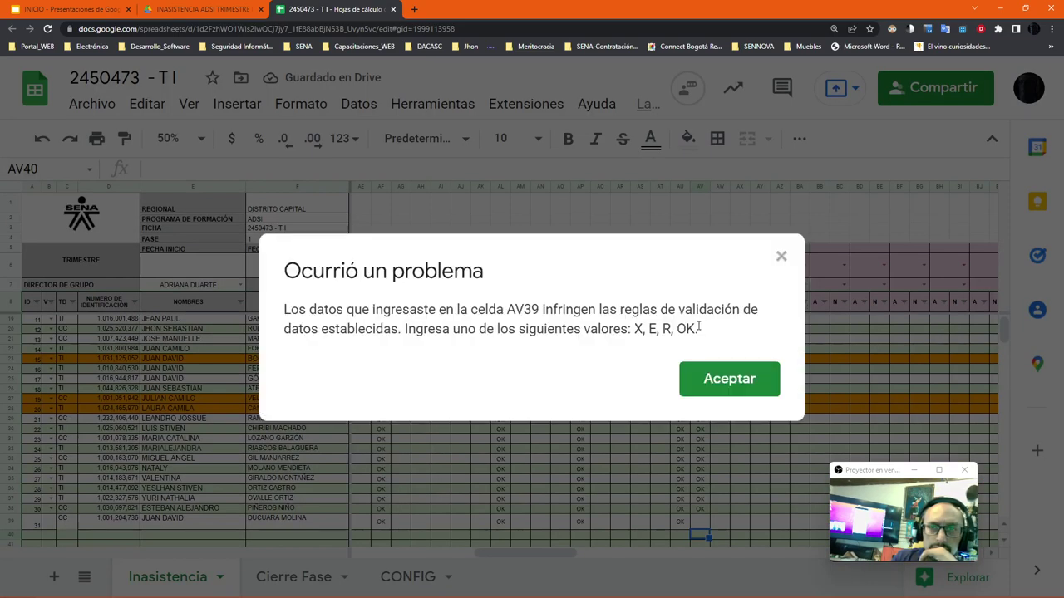
{"action": "left_click", "coordinate": [735, 381]}
{"action": "left_click", "coordinate": [700, 509]}
{"action": "left_click", "coordinate": [703, 524]}
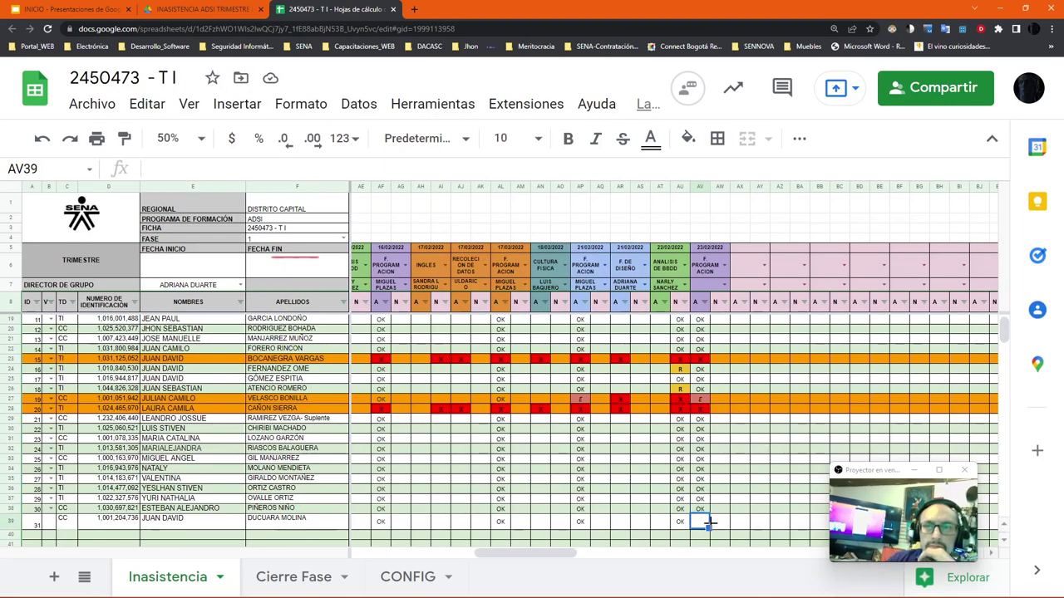
{"action": "type", "text": "ok"}
{"action": "key", "text": "Return"}
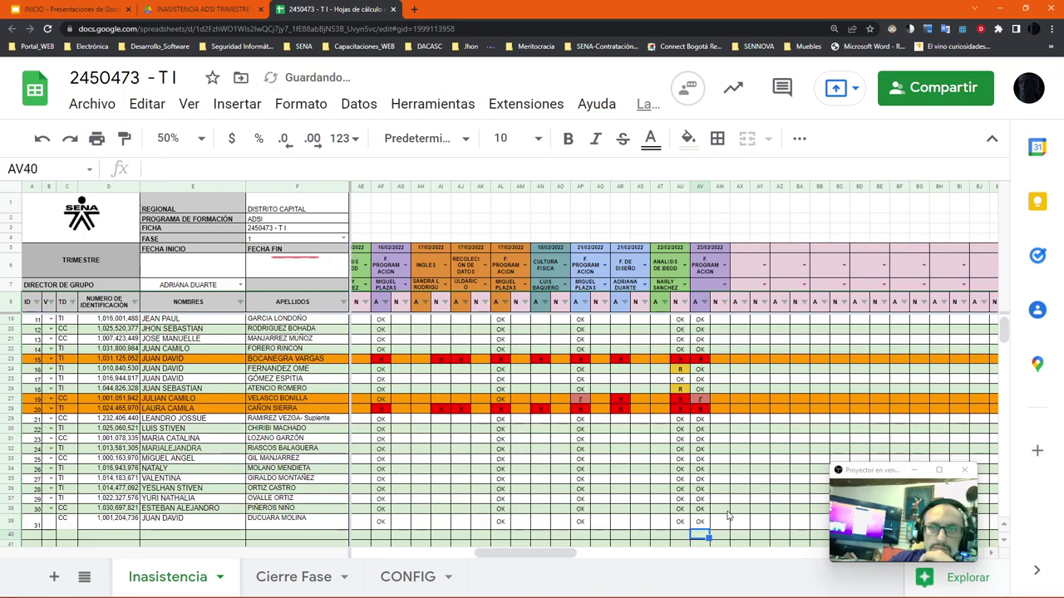
Review the attendance cells of the separate apprentice in row 44 back through the earlier classes, down to the note in H44
{"action": "scroll", "coordinate": [690, 503], "scroll_direction": "down", "scroll_amount": 3}
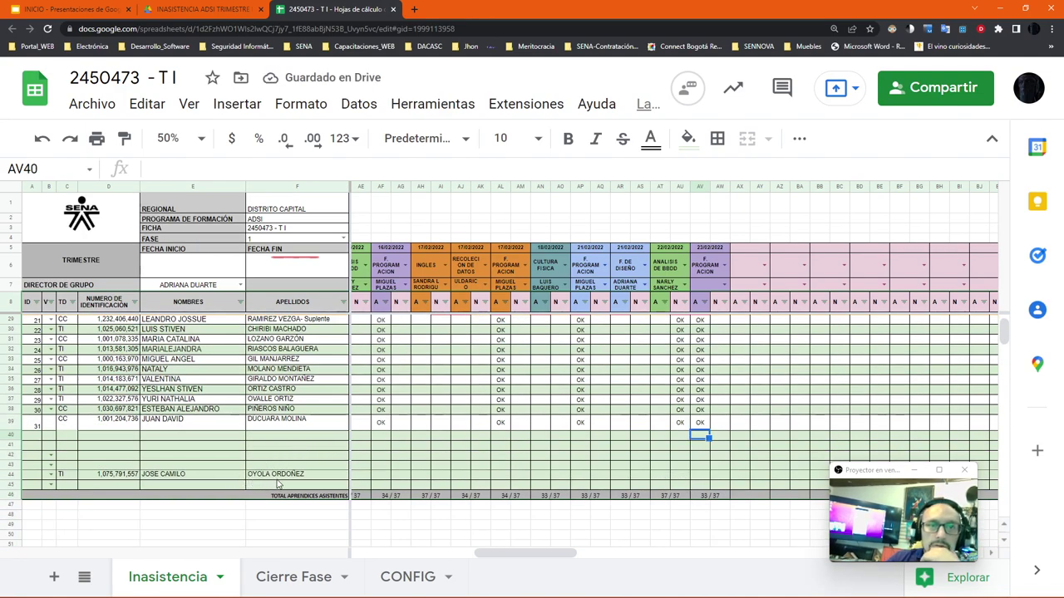
{"action": "left_click", "coordinate": [703, 476]}
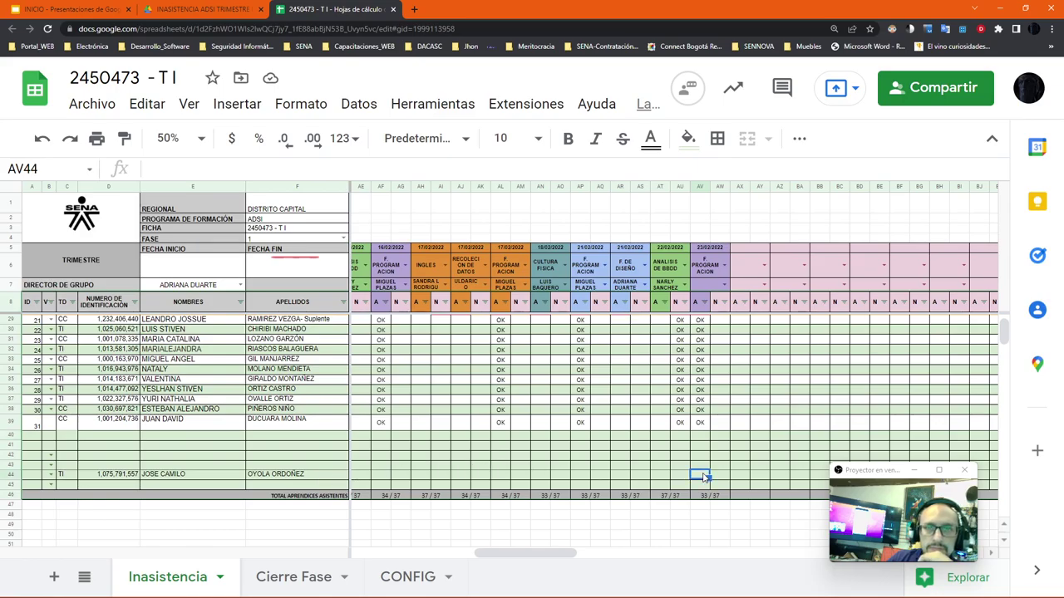
{"action": "key", "text": "Left"}
{"action": "key", "text": "Left"}
{"action": "key", "text": "Left"}
{"action": "key", "text": "Left"}
{"action": "key", "text": "Left"}
{"action": "key", "text": "Left"}
{"action": "key", "text": "Left"}
{"action": "key", "text": "Left"}
{"action": "key", "text": "Left"}
{"action": "key", "text": "Left"}
{"action": "key", "text": "Left"}
{"action": "key", "text": "Left"}
{"action": "key", "text": "Left"}
{"action": "key", "text": "Left"}
{"action": "key", "text": "Left"}
{"action": "key", "text": "Left"}
{"action": "key", "text": "Left"}
{"action": "key", "text": "Left"}
{"action": "key", "text": "Left"}
{"action": "key", "text": "Left"}
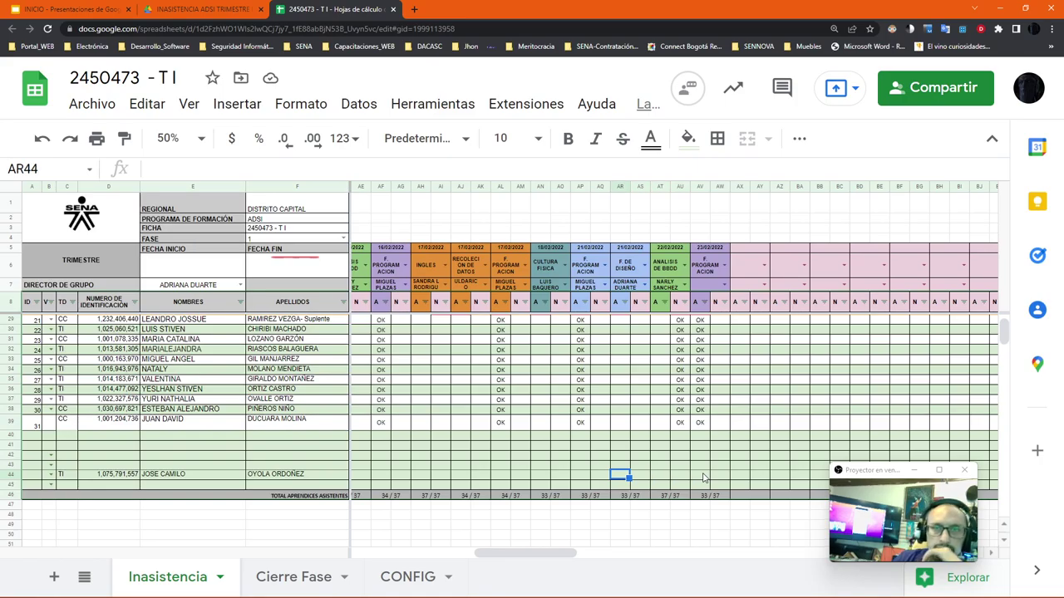
{"action": "key", "text": "Left"}
{"action": "key", "text": "Left"}
{"action": "key", "text": "Left"}
{"action": "key", "text": "Left"}
{"action": "key", "text": "Left"}
{"action": "key", "text": "Left"}
{"action": "key", "text": "Left"}
{"action": "key", "text": "Left"}
{"action": "key", "text": "Left"}
{"action": "key", "text": "Left"}
{"action": "key", "text": "Left"}
{"action": "key", "text": "Right"}
{"action": "key", "text": "Right"}
{"action": "key", "text": "Right"}
{"action": "key", "text": "Right"}
{"action": "key", "text": "Right"}
{"action": "key", "text": "Right"}
{"action": "key", "text": "Right"}
{"action": "key", "text": "Right"}
{"action": "key", "text": "Right"}
{"action": "key", "text": "Right"}
{"action": "key", "text": "Right"}
{"action": "key", "text": "Right"}
{"action": "key", "text": "Right"}
{"action": "key", "text": "Right"}
{"action": "key", "text": "Right"}
{"action": "key", "text": "Right"}
{"action": "key", "text": "Right"}
{"action": "key", "text": "Right"}
{"action": "key", "text": "Right"}
{"action": "key", "text": "Right"}
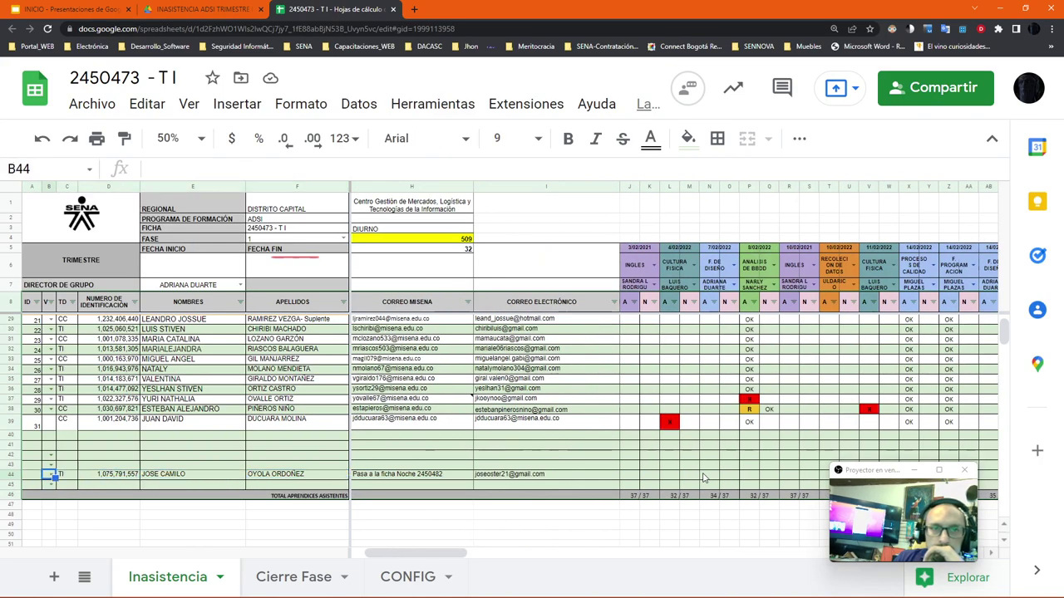
{"action": "key", "text": "Left"}
{"action": "key", "text": "Left"}
{"action": "key", "text": "Left"}
{"action": "key", "text": "Left"}
{"action": "key", "text": "Left"}
{"action": "key", "text": "Left"}
{"action": "key", "text": "Left"}
{"action": "key", "text": "Left"}
{"action": "key", "text": "Left"}
{"action": "key", "text": "Left"}
{"action": "key", "text": "Left"}
{"action": "key", "text": "Left"}
{"action": "key", "text": "Left"}
{"action": "key", "text": "Left"}
{"action": "key", "text": "Left"}
{"action": "key", "text": "Left"}
{"action": "key", "text": "Left"}
{"action": "key", "text": "Left"}
{"action": "key", "text": "Left"}
{"action": "key", "text": "Left"}
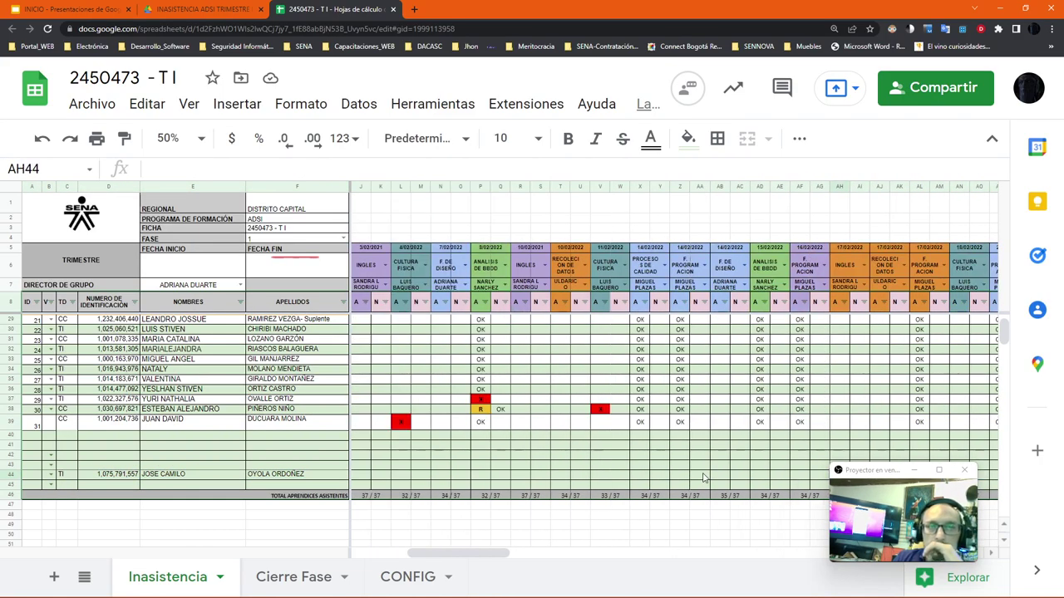
{"action": "key", "text": "Left"}
{"action": "key", "text": "Left"}
{"action": "key", "text": "Left"}
{"action": "key", "text": "Left"}
{"action": "key", "text": "Left"}
{"action": "key", "text": "Left"}
{"action": "key", "text": "Left"}
{"action": "key", "text": "Right"}
{"action": "key", "text": "Right"}
{"action": "key", "text": "Right"}
{"action": "key", "text": "Right"}
{"action": "key", "text": "Right"}
{"action": "key", "text": "Right"}
{"action": "key", "text": "Right"}
{"action": "key", "text": "Right"}
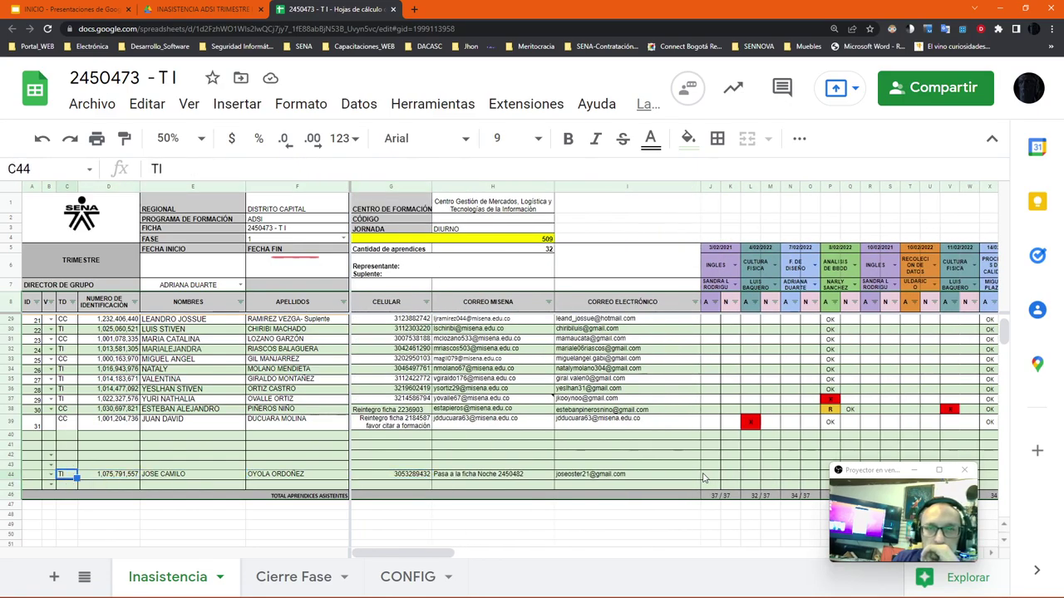
{"action": "key", "text": "Left"}
{"action": "key", "text": "Left"}
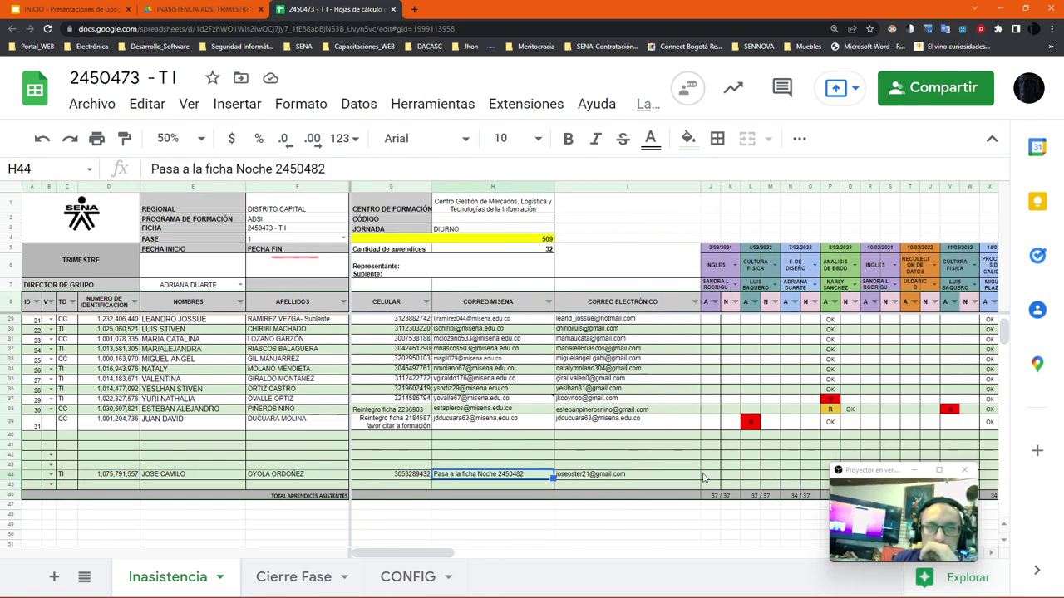
Look along the early February classes around row 44 up to 14/02/2022 and return to the first apprentices in the list
{"action": "key", "text": "Right"}
{"action": "key", "text": "Right"}
{"action": "key", "text": "Right"}
{"action": "key", "text": "Right"}
{"action": "key", "text": "Right"}
{"action": "key", "text": "Right"}
{"action": "key", "text": "Right"}
{"action": "key", "text": "Right"}
{"action": "key", "text": "Right"}
{"action": "key", "text": "Right"}
{"action": "key", "text": "Right"}
{"action": "key", "text": "Right"}
{"action": "key", "text": "Right"}
{"action": "key", "text": "Right"}
{"action": "key", "text": "Right"}
{"action": "key", "text": "Right"}
{"action": "key", "text": "Up"}
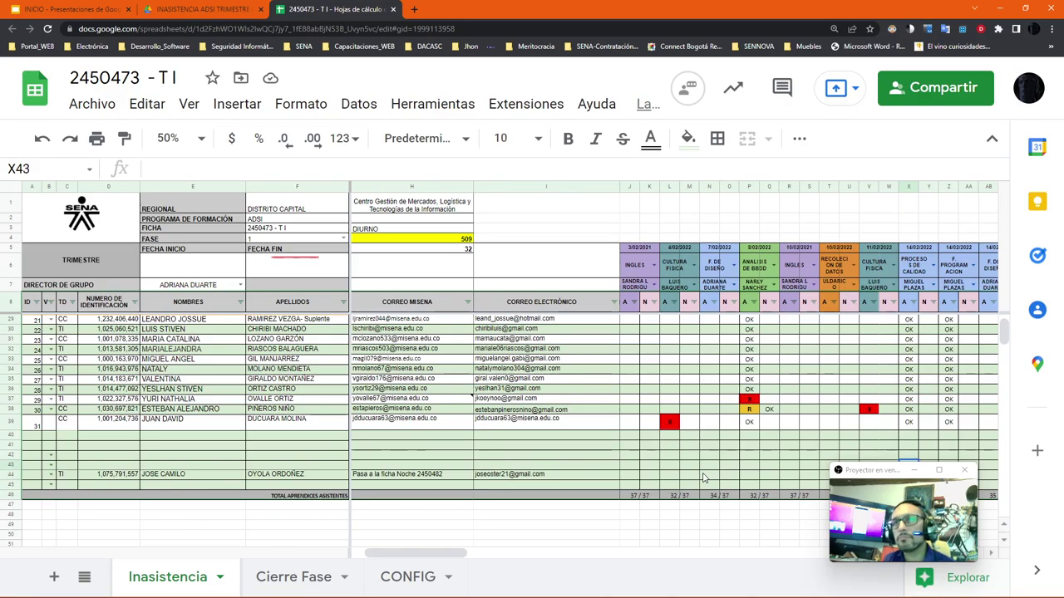
{"action": "scroll", "coordinate": [703, 478], "scroll_direction": "up", "scroll_amount": 5}
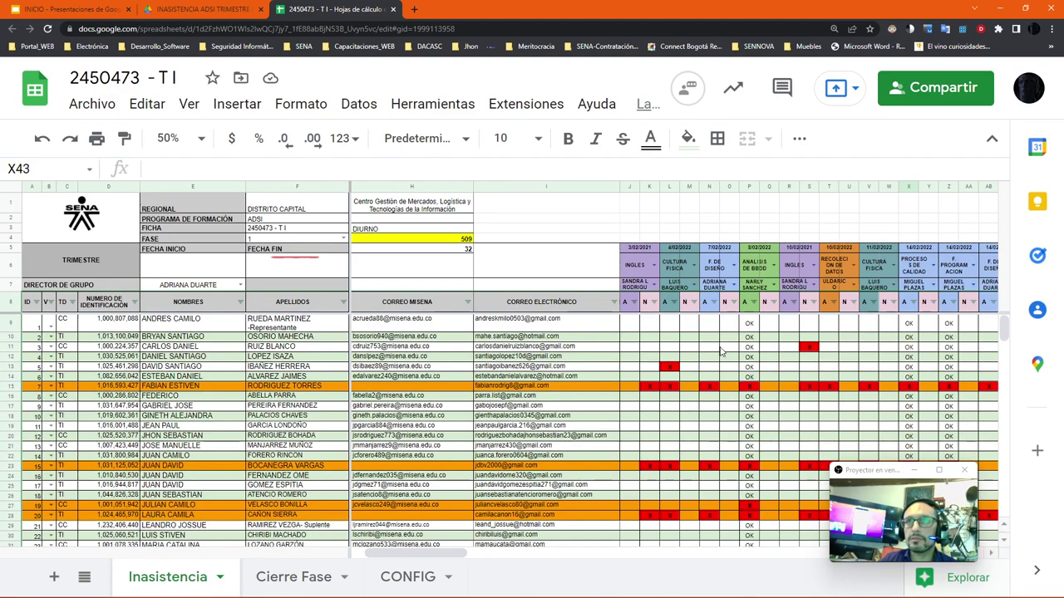
Close the attendance spreadsheet, the INASISTENCIA ADSI folder and the INICIO presentation, and clear the Meet window away to show Eclipse
{"action": "left_click", "coordinate": [393, 9]}
{"action": "left_click", "coordinate": [261, 9]}
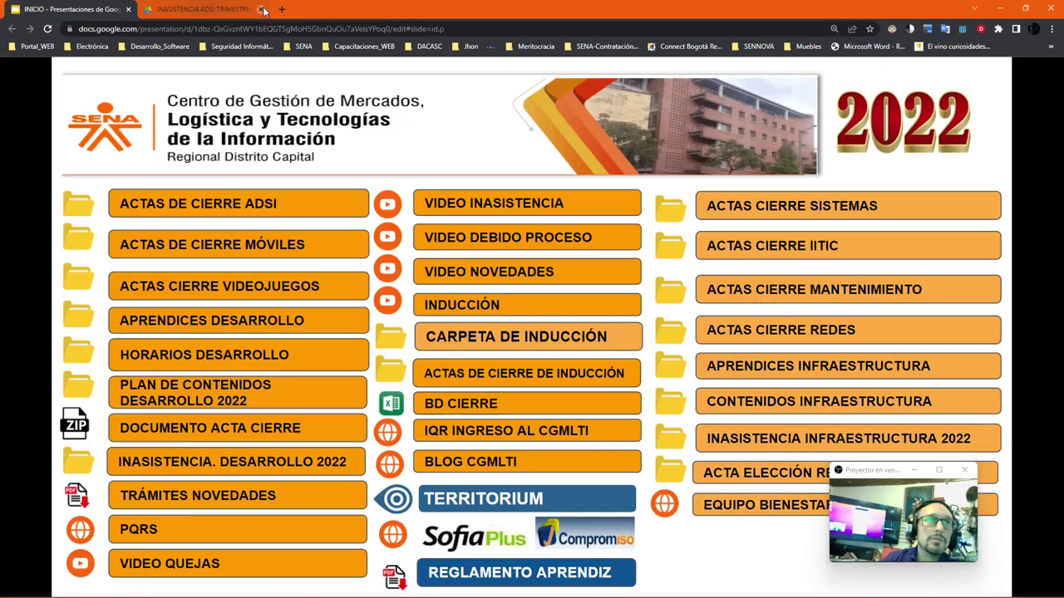
{"action": "left_click", "coordinate": [262, 9]}
{"action": "left_click", "coordinate": [128, 10]}
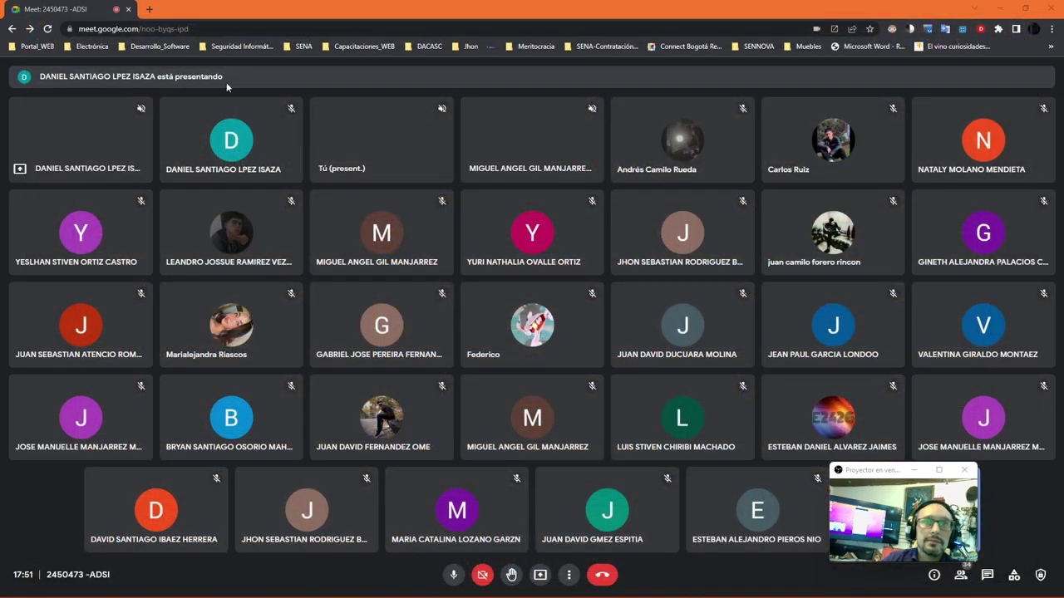
{"action": "left_click", "coordinate": [1000, 8]}
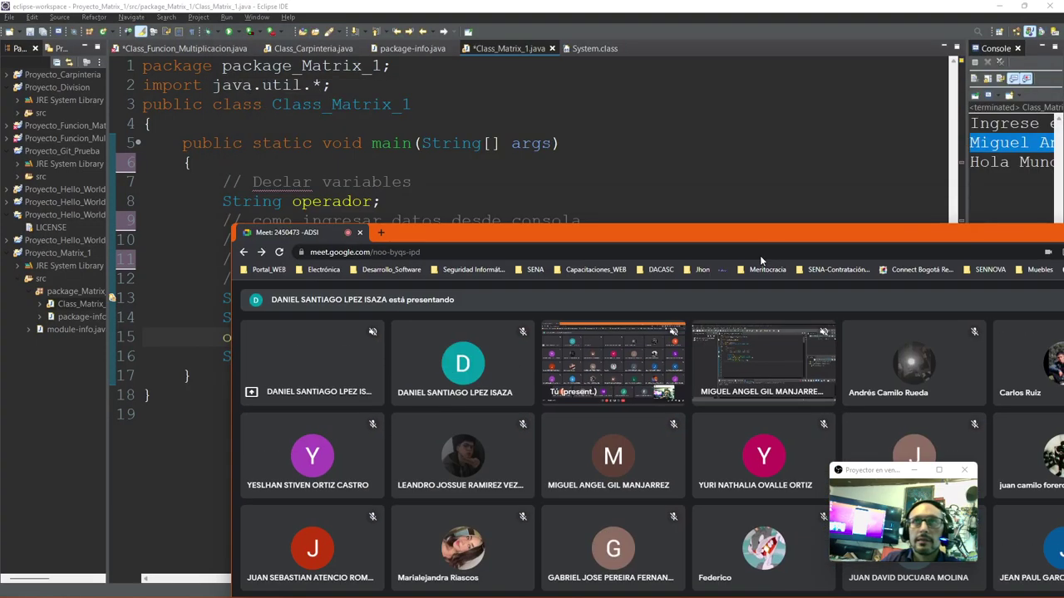
{"action": "left_click_drag", "start_coordinate": [895, 266], "coordinate": [697, 597]}
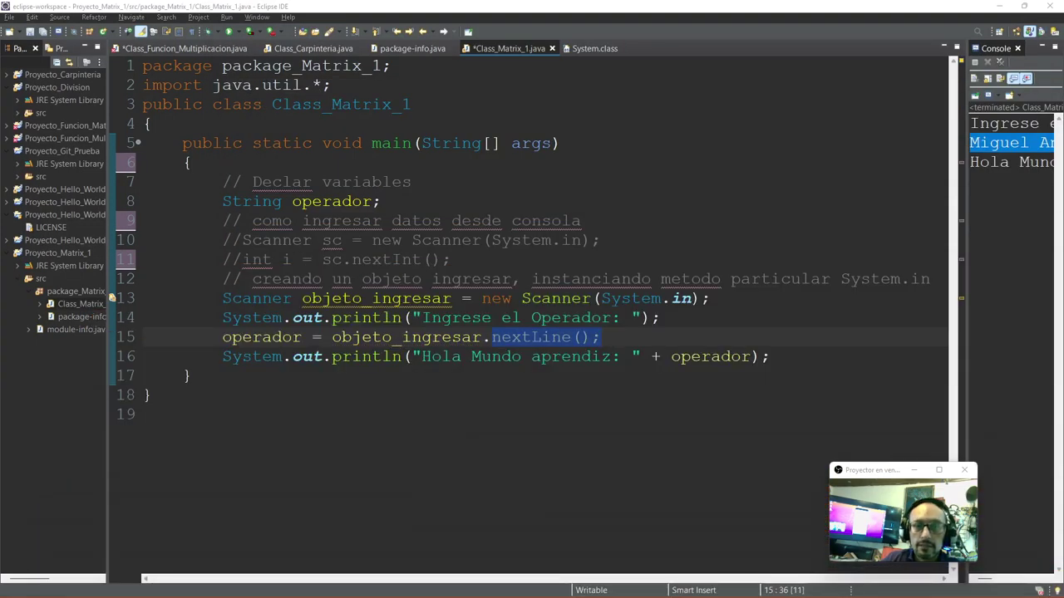
Examine the nextLine() call on line 15 of Class_Matrix_1.java and the whole main method on lines 5 to 17
{"action": "left_click", "coordinate": [676, 357]}
{"action": "left_click_drag", "start_coordinate": [572, 337], "coordinate": [490, 338]}
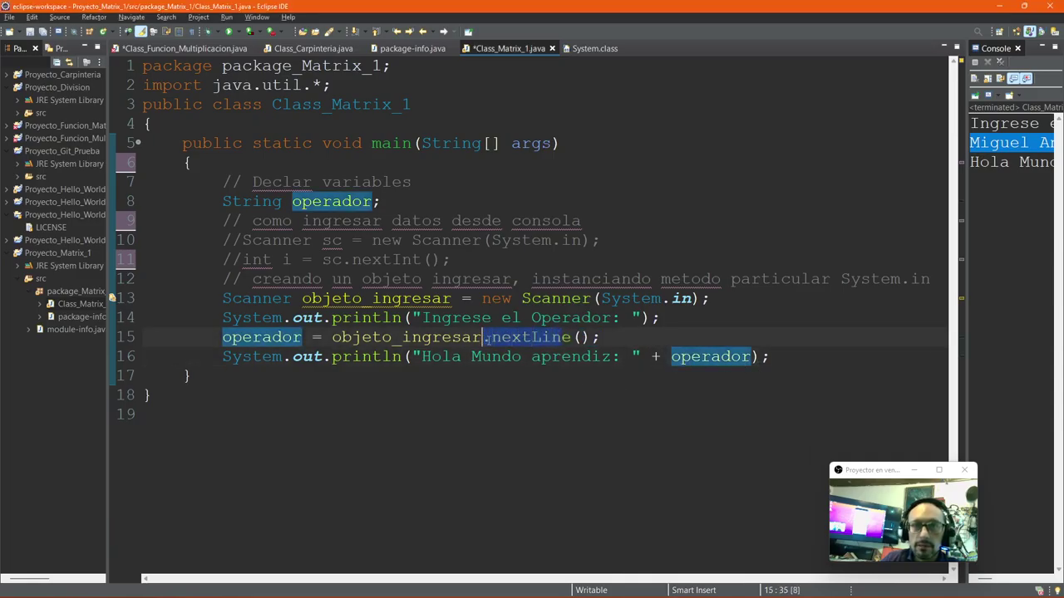
{"action": "left_click", "coordinate": [713, 353]}
{"action": "key", "text": "Up"}
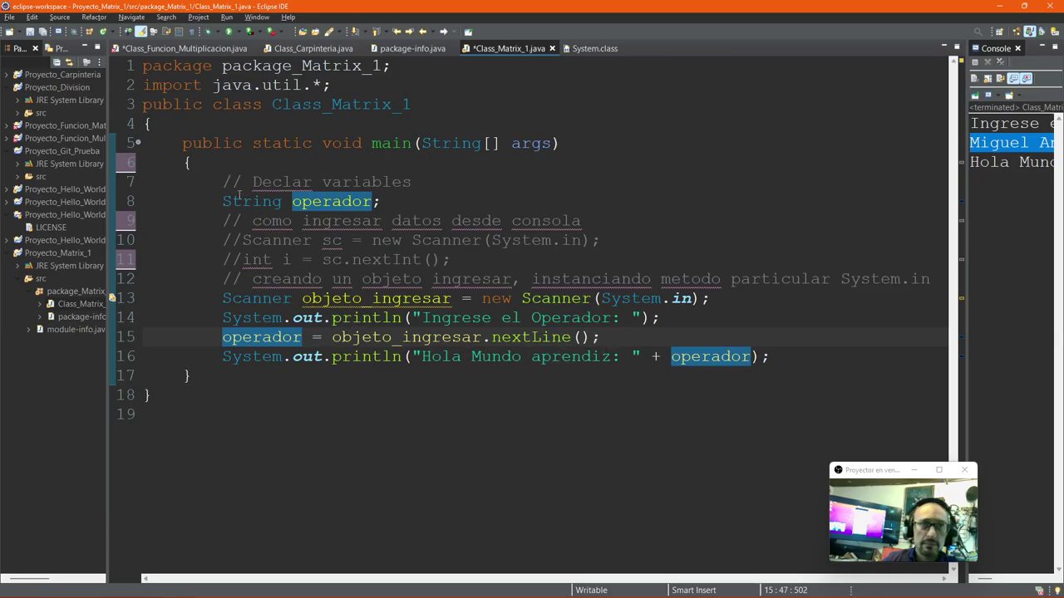
{"action": "left_click_drag", "start_coordinate": [182, 137], "coordinate": [201, 379]}
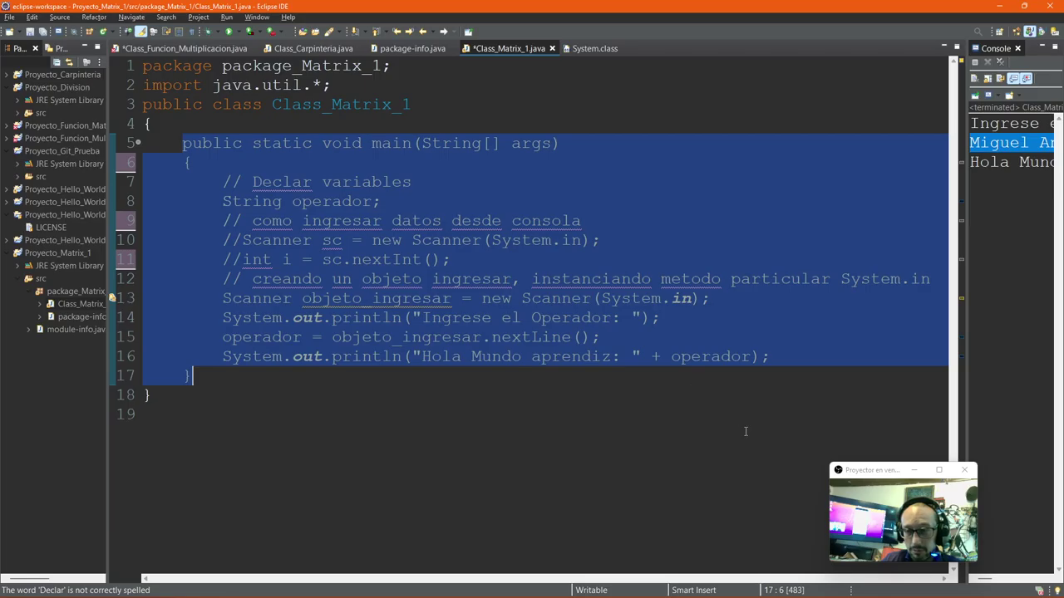
Switch through the open windows back to Eclipse and place the cursor at the end of line 17 in Class_Matrix_1.java
{"action": "left_click_drag", "start_coordinate": [861, 472], "coordinate": [698, 434]}
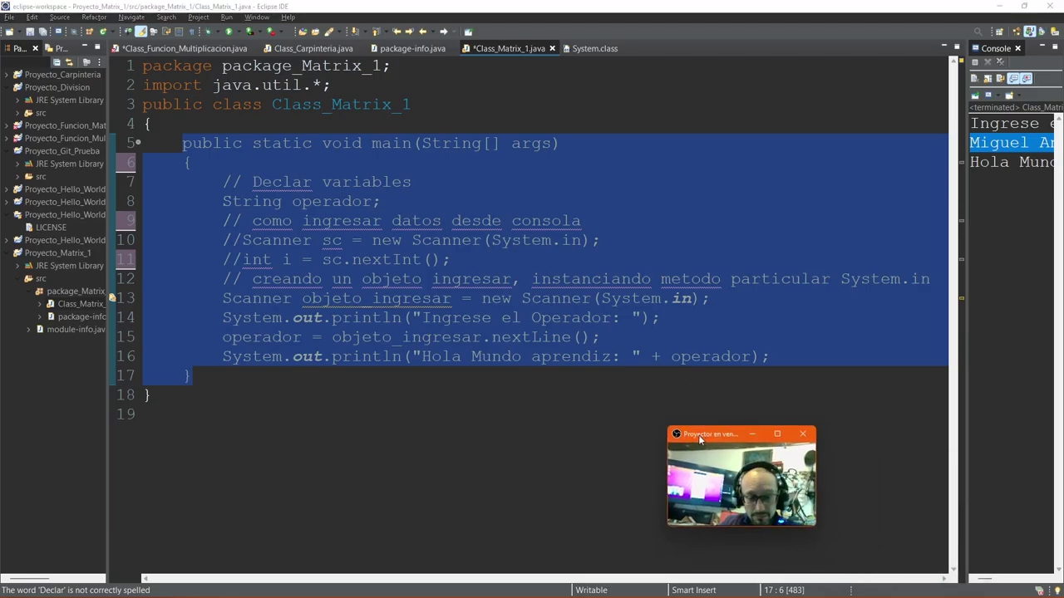
{"action": "key", "text": "alt+Tab"}
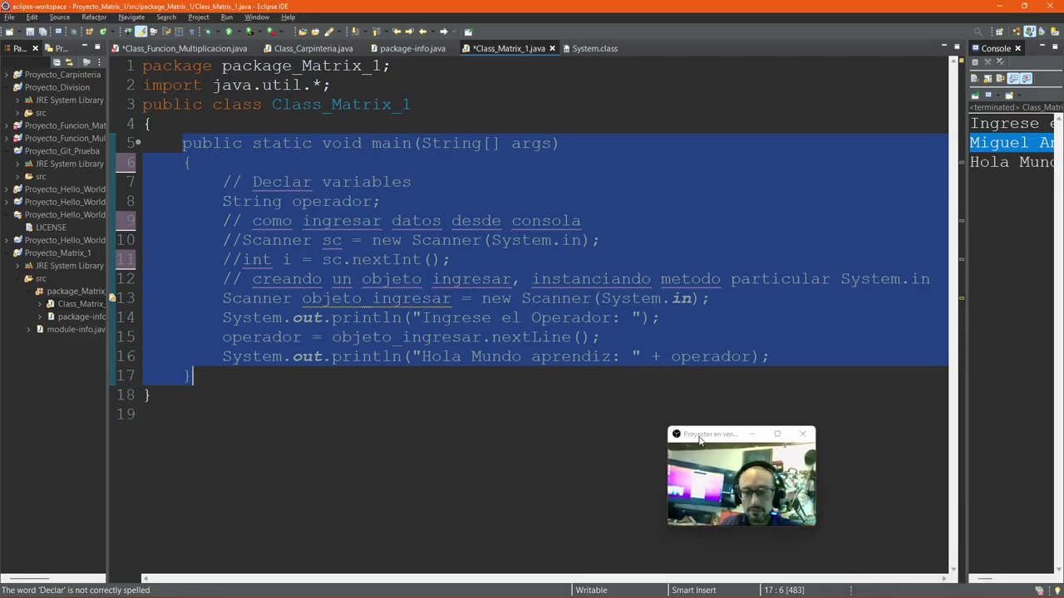
{"action": "key", "text": "alt+Tab"}
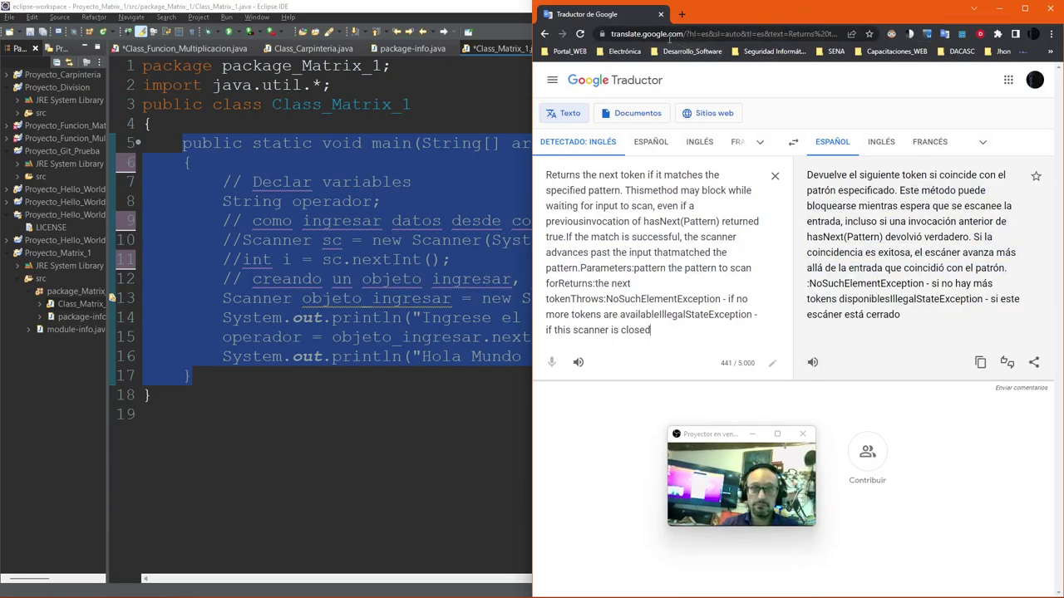
{"action": "key", "text": "alt+Tab"}
{"action": "left_click", "coordinate": [339, 382]}
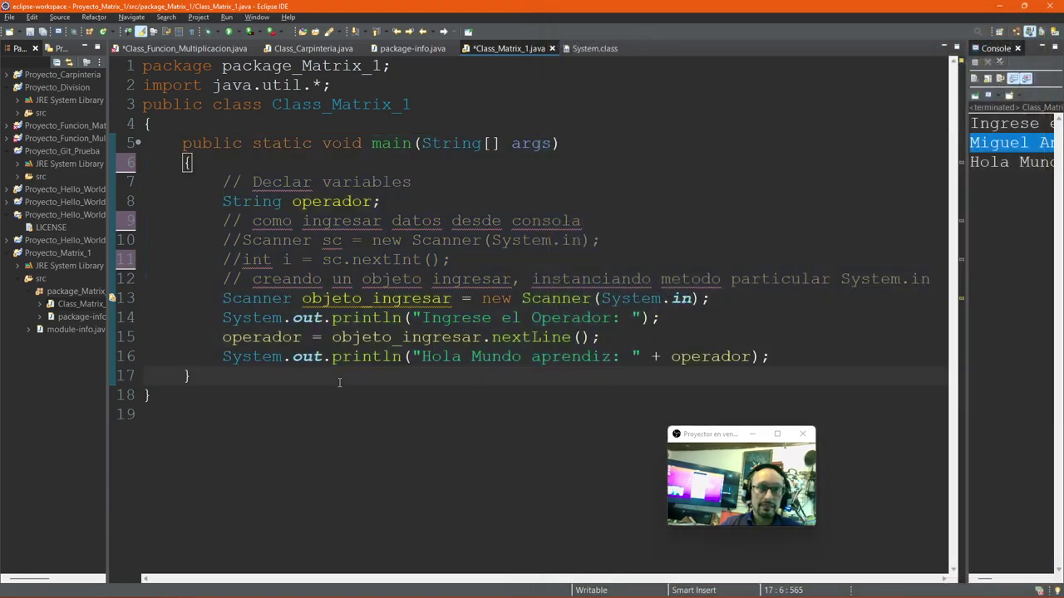
Select the main method on lines 5 to 17, and close Eclipse, saving Class_Matrix_1.java and Class_Funcion_Multiplicacion.java
{"action": "left_click_drag", "start_coordinate": [182, 143], "coordinate": [256, 386]}
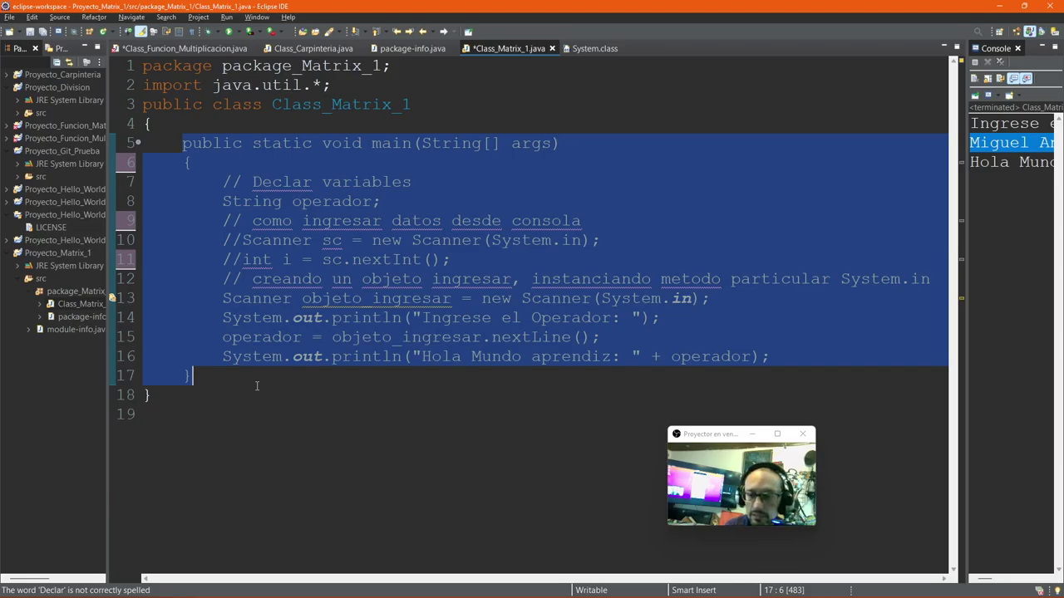
{"action": "left_click", "coordinate": [1052, 7]}
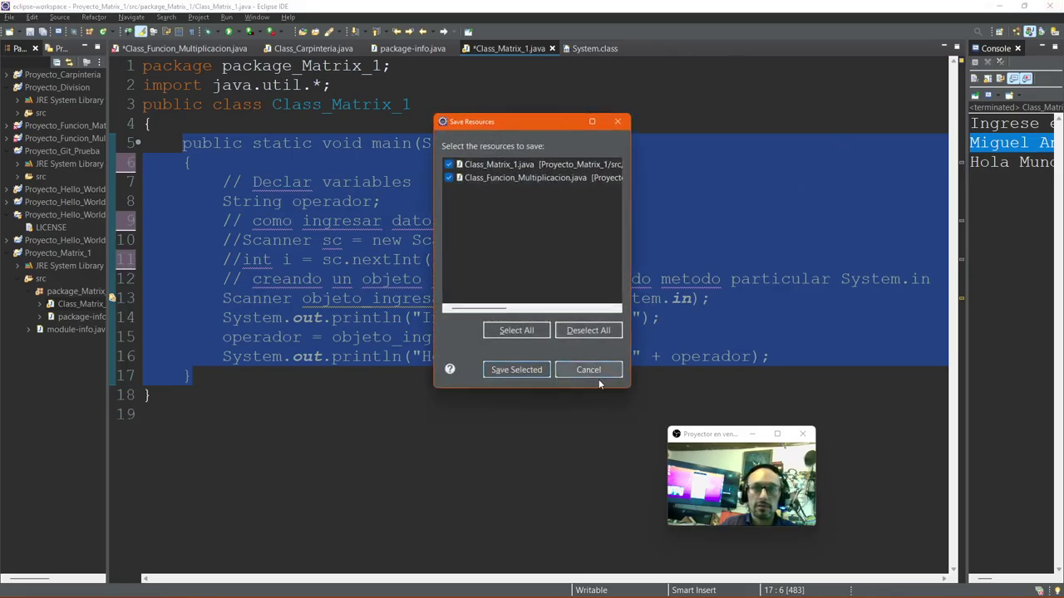
{"action": "left_click", "coordinate": [526, 369]}
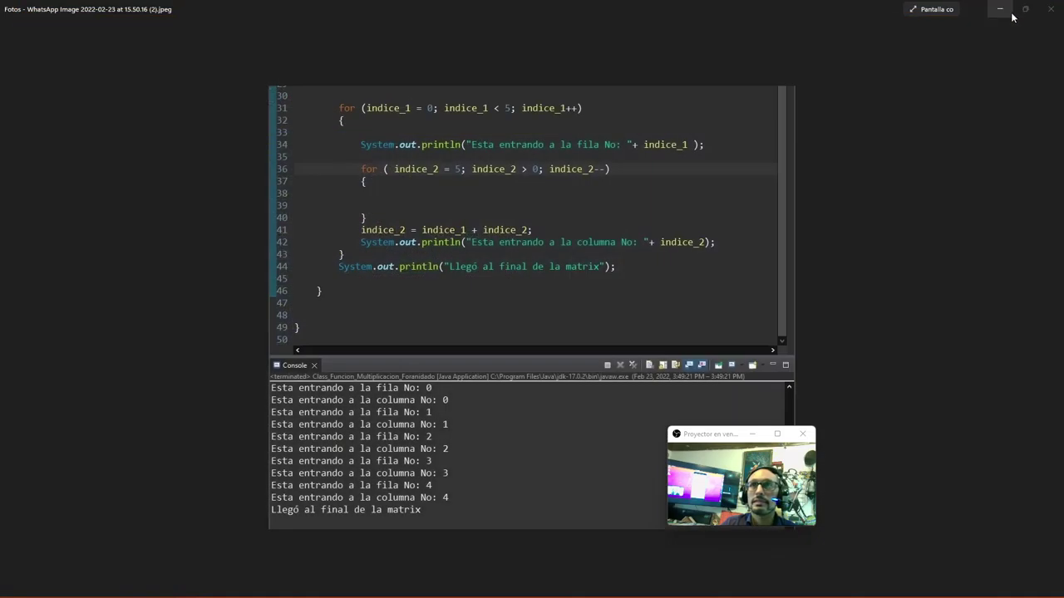
Close the WhatsApp photo of the nested for loops and move the webcam projector window up beside the red wallpaper circle
{"action": "left_click", "coordinate": [1051, 7]}
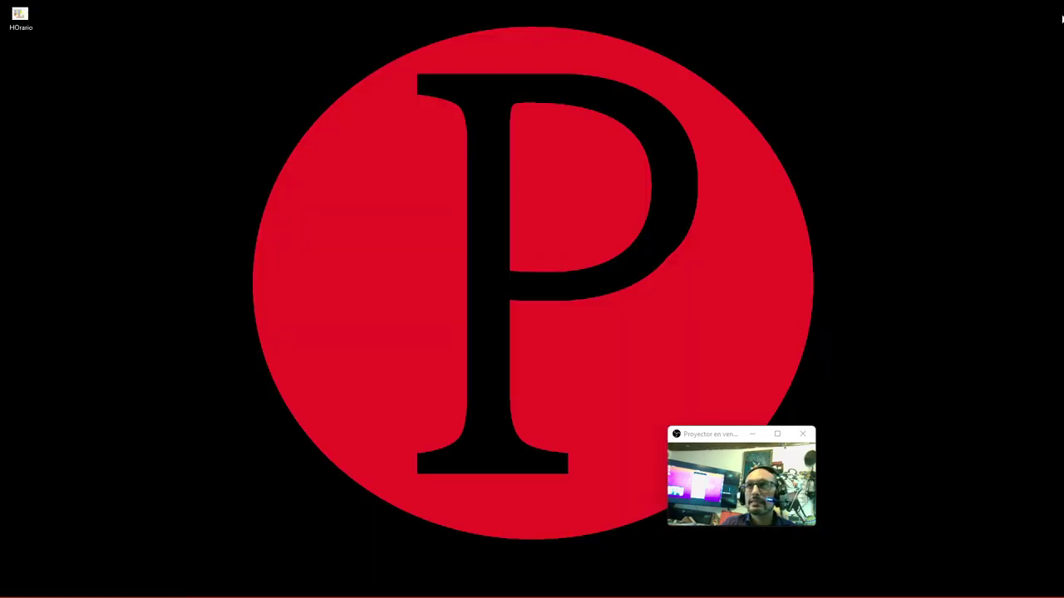
{"action": "left_click_drag", "start_coordinate": [720, 435], "coordinate": [891, 75]}
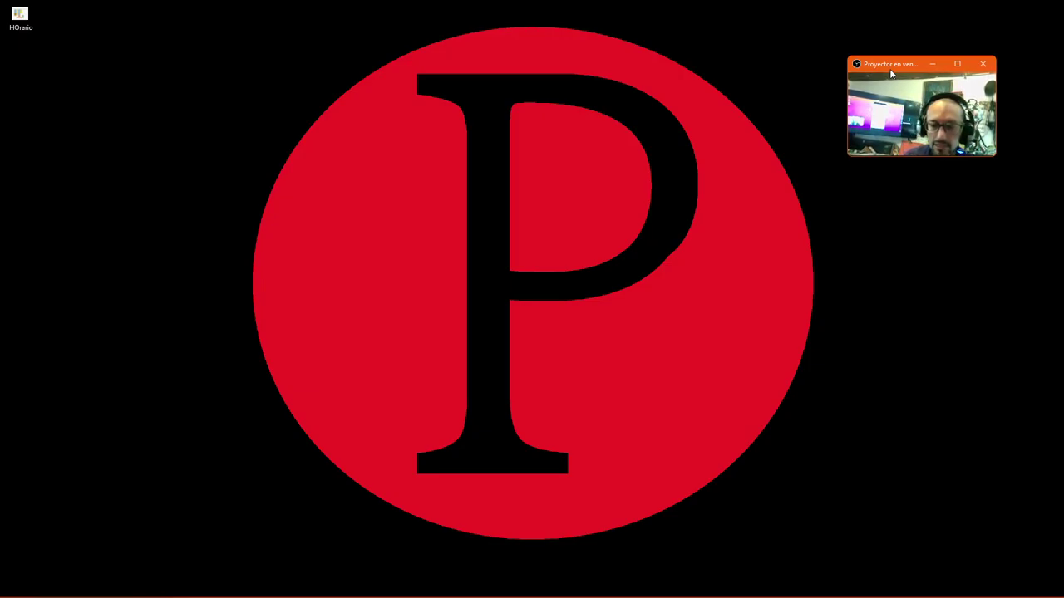
{"action": "left_click", "coordinate": [827, 363]}
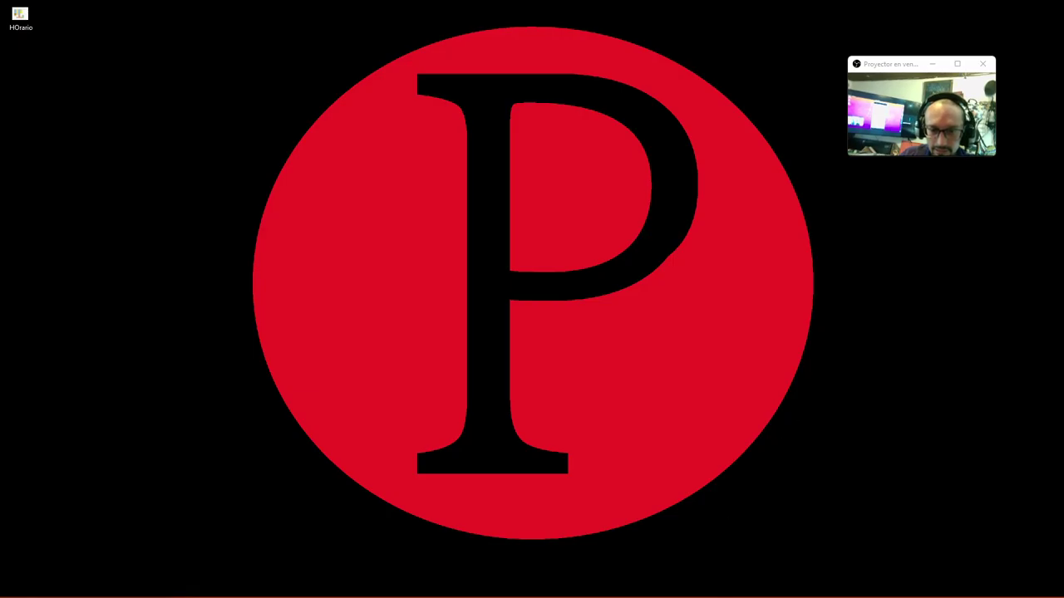